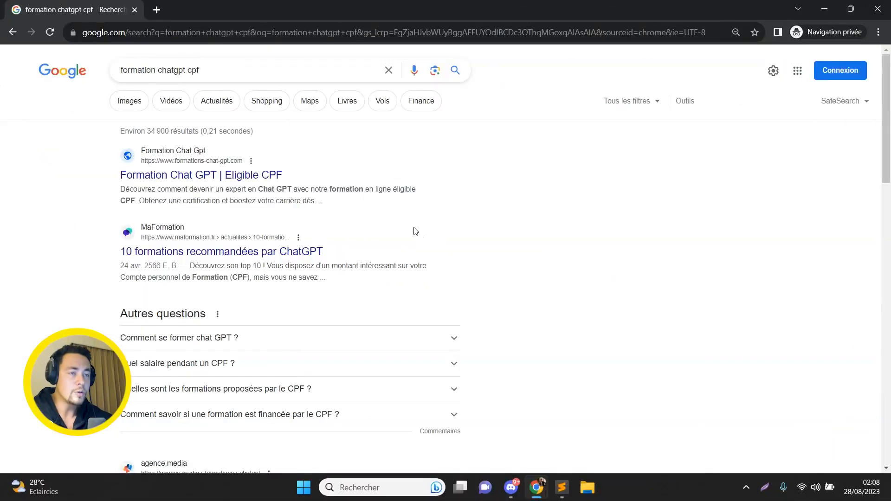
# - Open the formations-chat-gpt.com and gptforgrowth search results in new tabs
pyautogui.middleClick(266, 176)
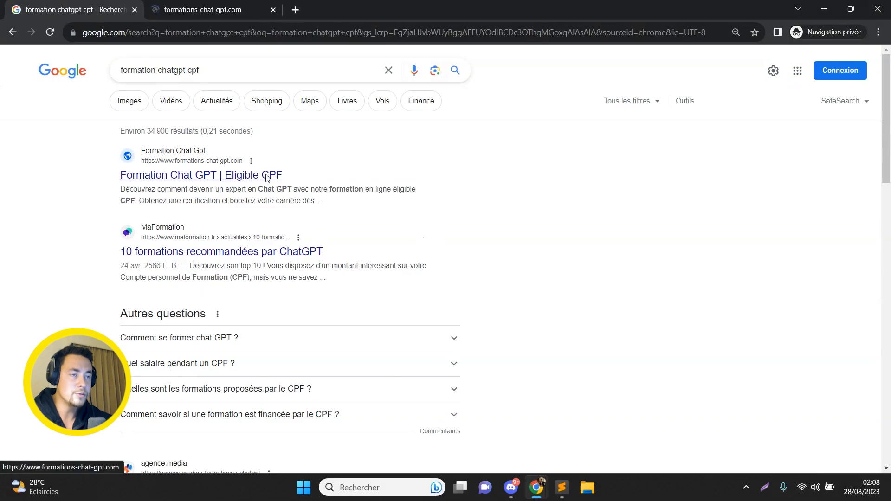
pyautogui.scroll(-8, 266, 178)
pyautogui.scroll(-8, 325, 325)
pyautogui.middleClick(323, 339)
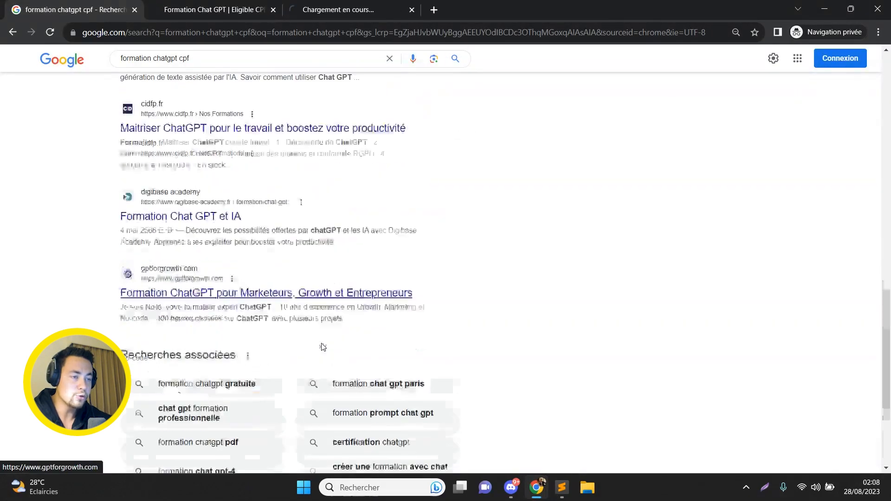
pyautogui.scroll(-4, 324, 346)
# - On the next results page, open chatgpt-formation.org in a new tab and switch to it
pyautogui.click(359, 380)
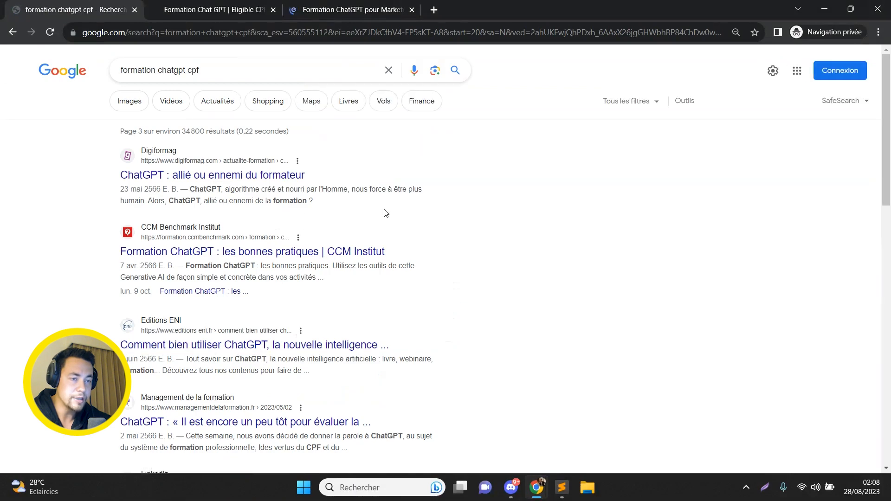
pyautogui.scroll(-8, 384, 212)
pyautogui.middleClick(174, 200)
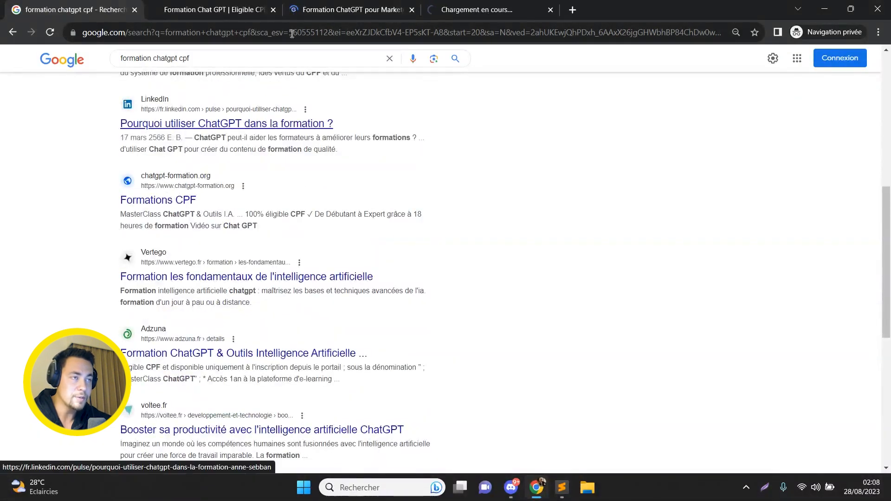
pyautogui.click(479, 5)
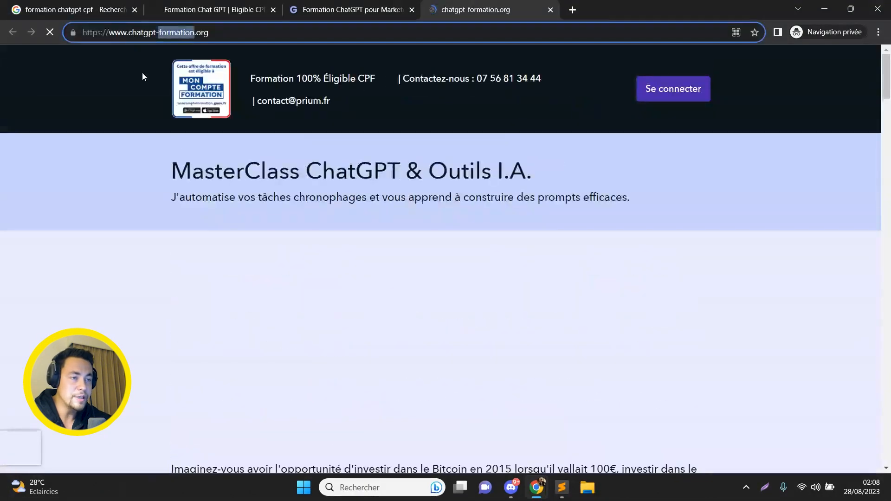
# - Compare the chatgpt-formation.org, formations-chat-gpt.com and gptforgrowth competitor pages across their tabs
pyautogui.scroll(-6, 205, 214)
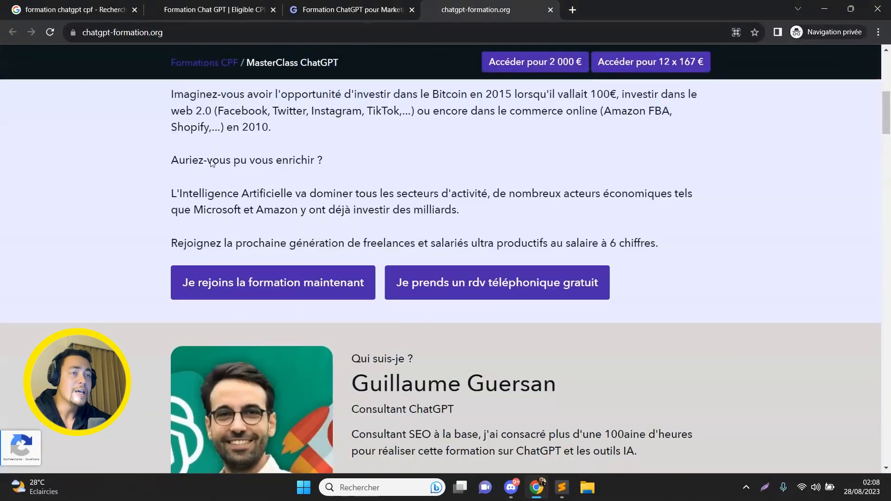
pyautogui.click(264, 3)
pyautogui.click(344, 6)
pyautogui.click(449, 5)
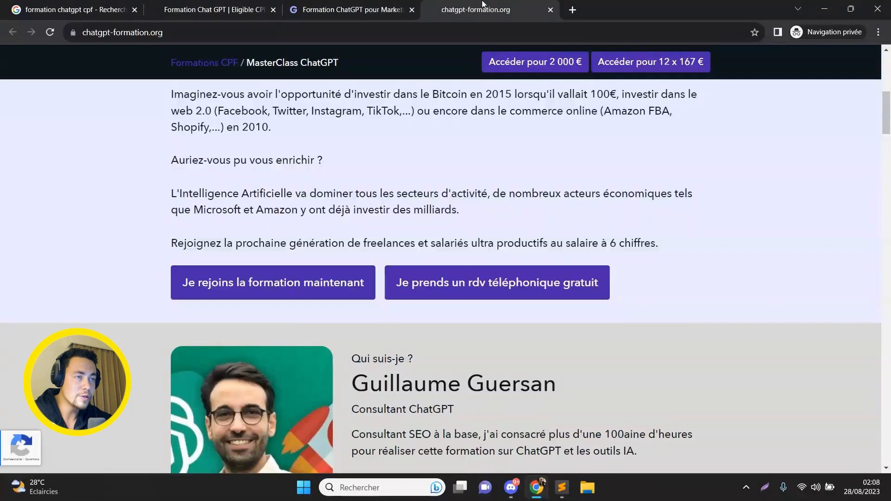
pyautogui.click(353, 6)
pyautogui.click(258, 6)
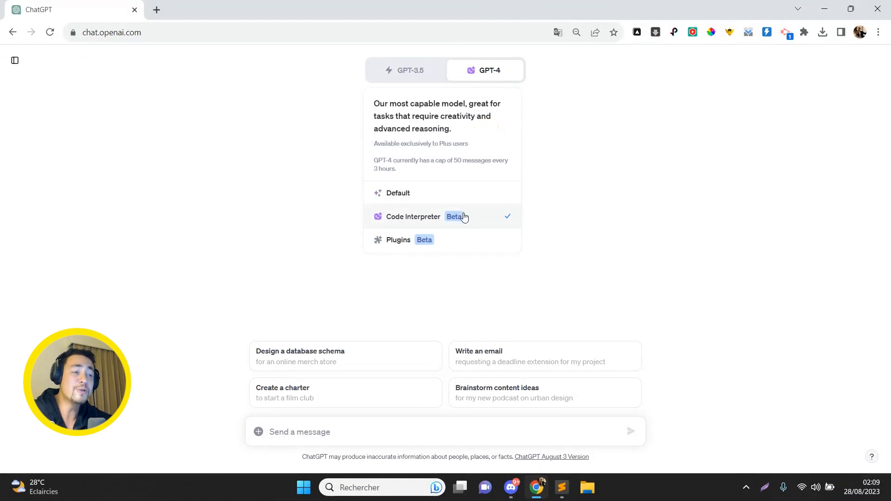
# - Set the new chat to GPT-4 Plugins with Scraper and Visla checked
pyautogui.moveTo(483, 73)
pyautogui.click(458, 237)
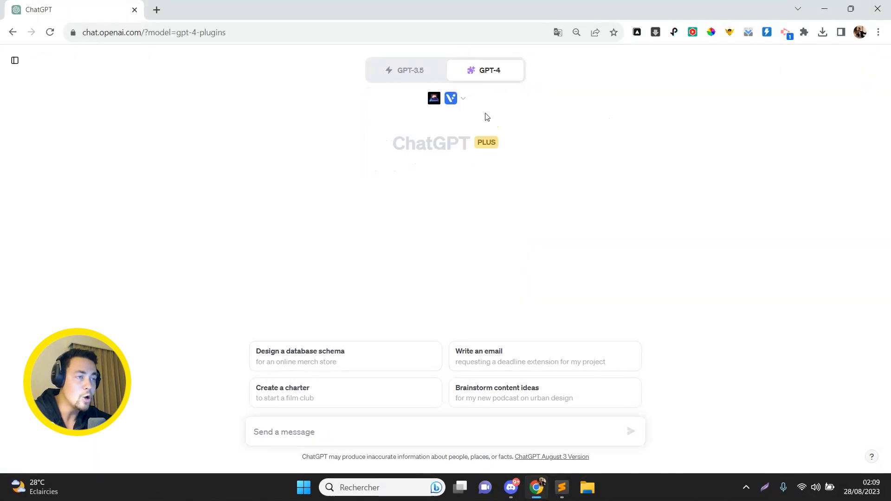
pyautogui.click(467, 103)
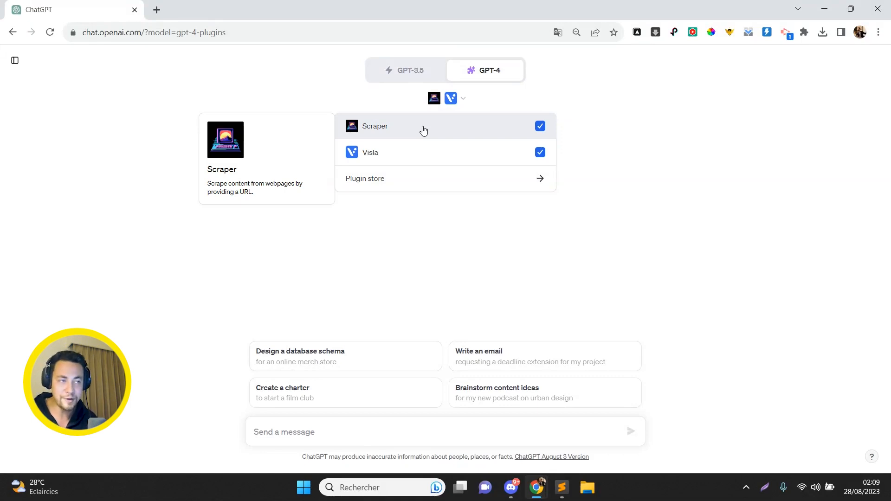
# - Paste the French scraping prompt and end its first line with 'avec le plugin Scraper :'
pyautogui.click(390, 431)
pyautogui.hotkey('ctrl', 'v')
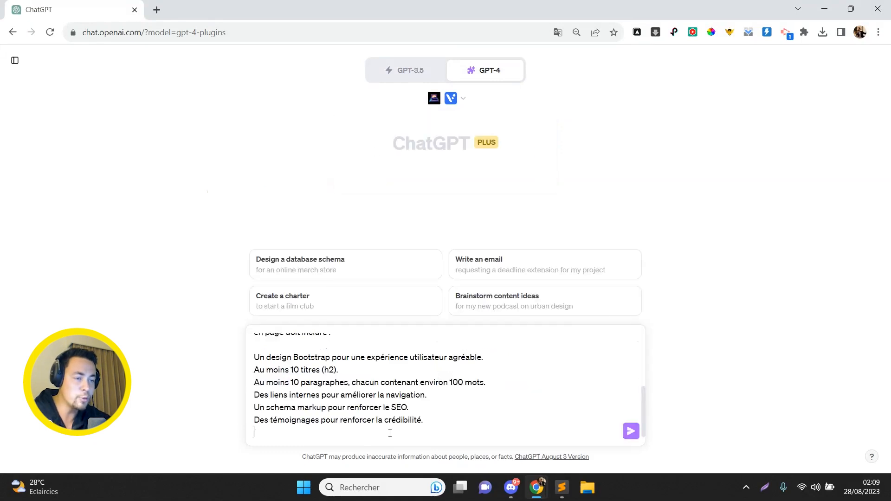
pyautogui.press('Up')
pyautogui.press('Up')
pyautogui.press('Up')
pyautogui.press('Up')
pyautogui.press('Up')
pyautogui.press('Up')
pyautogui.press('Up')
pyautogui.press('Up')
pyautogui.press('Up')
pyautogui.press('Up')
pyautogui.press('Up')
pyautogui.press('Up')
pyautogui.press('Up')
pyautogui.press('Up')
pyautogui.press('Up')
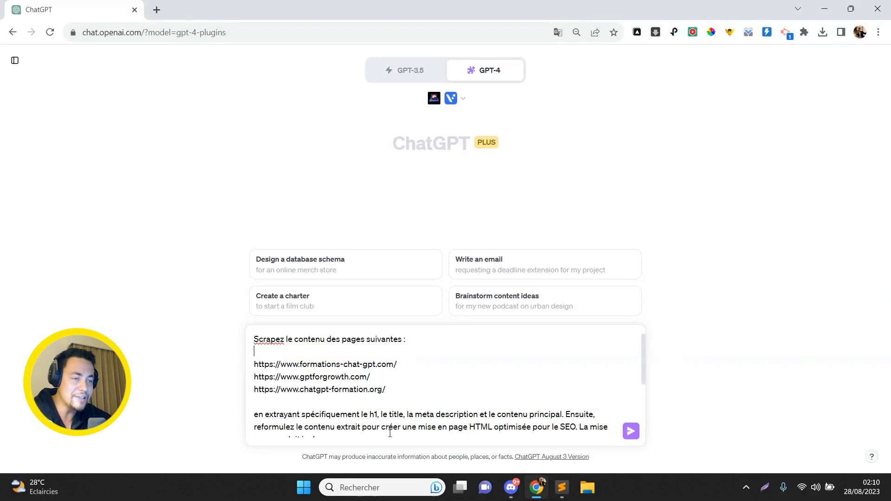
pyautogui.hotkey('shift', 'End')
pyautogui.press('Left')
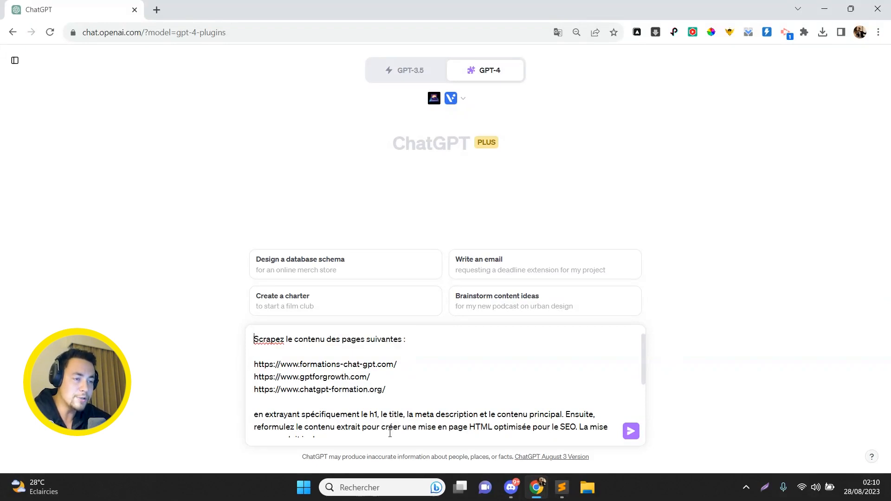
pyautogui.press('BackSpace')
pyautogui.write('avec le ')
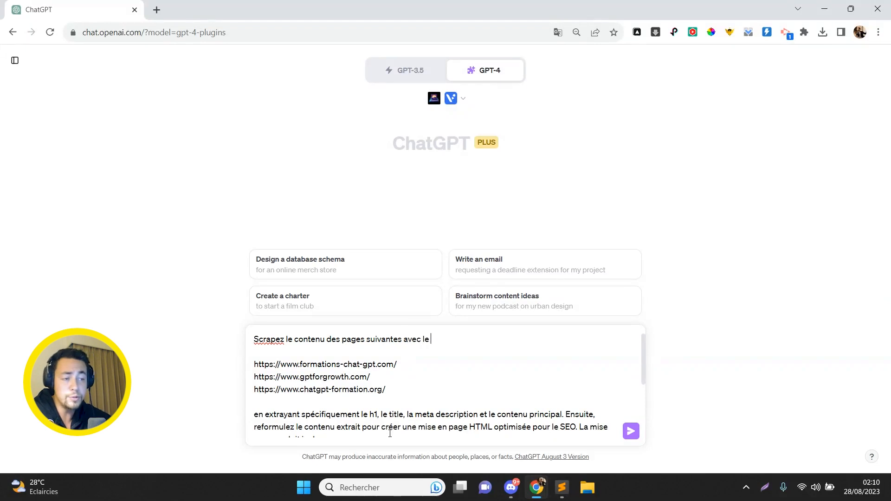
pyautogui.write('plugin Scraper :')
# - Review the three training-site URLs listed in the prompt
pyautogui.press('Right')
pyautogui.press('Right')
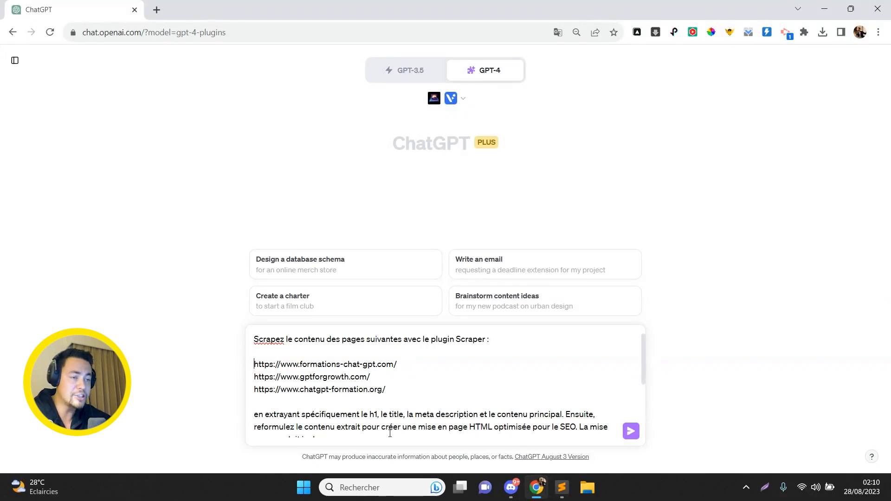
pyautogui.scroll(-2, 390, 433)
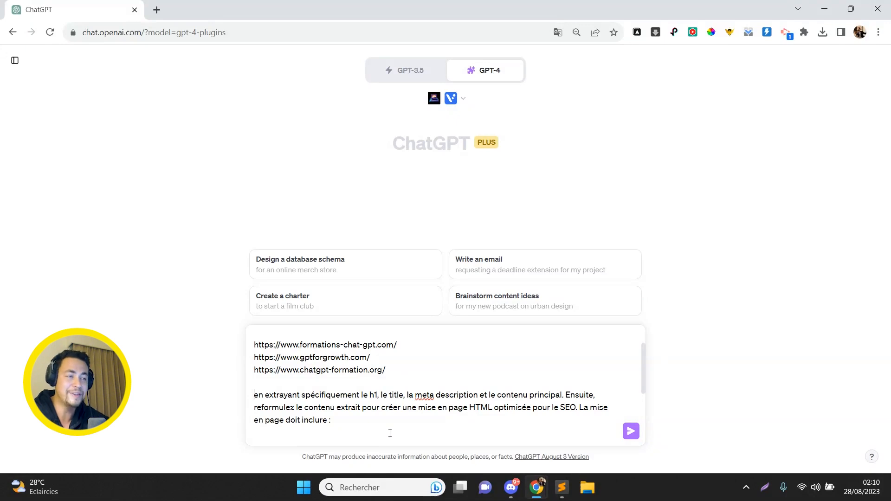
pyautogui.press('Right')
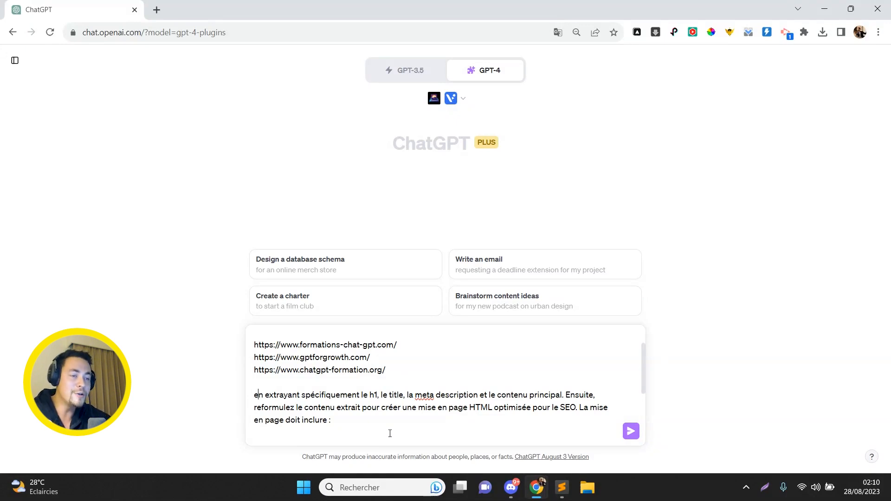
pyautogui.press('Right')
pyautogui.press('Right')
pyautogui.press('Right')
pyautogui.press('Right')
pyautogui.press('Right')
pyautogui.press('Right')
pyautogui.press('Right')
pyautogui.press('Right')
pyautogui.press('Right')
pyautogui.press('Right')
pyautogui.press('Right')
pyautogui.press('Right')
pyautogui.press('Right')
pyautogui.press('Right')
pyautogui.press('Right')
pyautogui.press('Right')
pyautogui.press('Right')
pyautogui.press('Right')
pyautogui.press('Right')
pyautogui.press('Right')
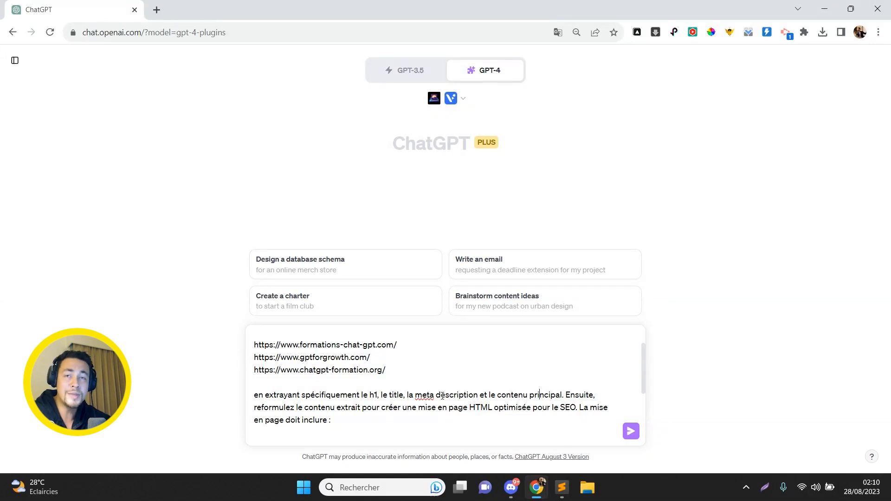
pyautogui.press('Right')
pyautogui.press('Right')
pyautogui.press('Right')
pyautogui.press('Right')
pyautogui.press('Right')
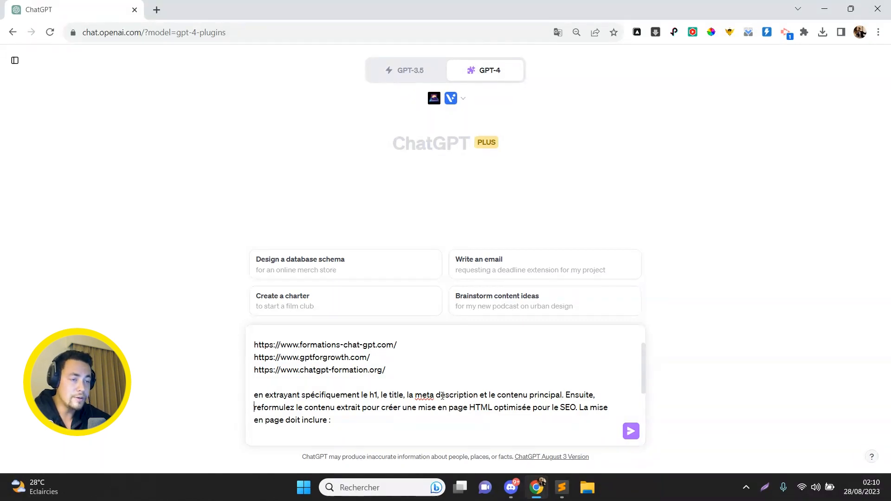
pyautogui.press('Right')
pyautogui.press('Right')
pyautogui.press('Right')
pyautogui.press('Right')
pyautogui.press('Right')
pyautogui.press('Right')
pyautogui.press('Right')
pyautogui.press('Right')
pyautogui.press('Right')
pyautogui.press('Right')
pyautogui.press('Right')
pyautogui.press('Right')
pyautogui.press('Right')
pyautogui.press('Right')
pyautogui.press('Right')
pyautogui.press('Right')
pyautogui.press('Right')
pyautogui.press('Right')
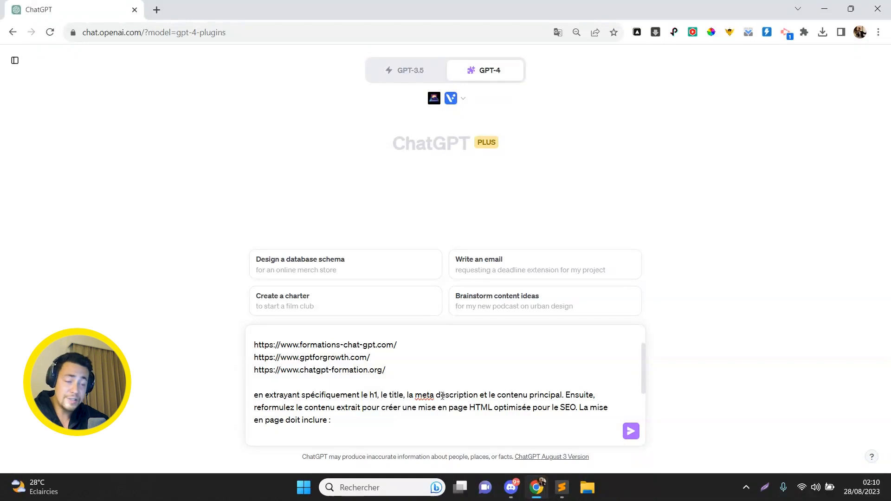
pyautogui.press('Right')
pyautogui.press('Right')
pyautogui.press('Right')
pyautogui.press('Right')
pyautogui.press('Right')
pyautogui.press('Right')
pyautogui.press('Right')
pyautogui.press('Right')
pyautogui.press('Right')
pyautogui.press('Right')
# - Check the Bootstrap, 10 h2, 10 paragraph, internal link, schema and testimonial requirements, then send
pyautogui.press('Down')
pyautogui.press('Down')
pyautogui.press('Down')
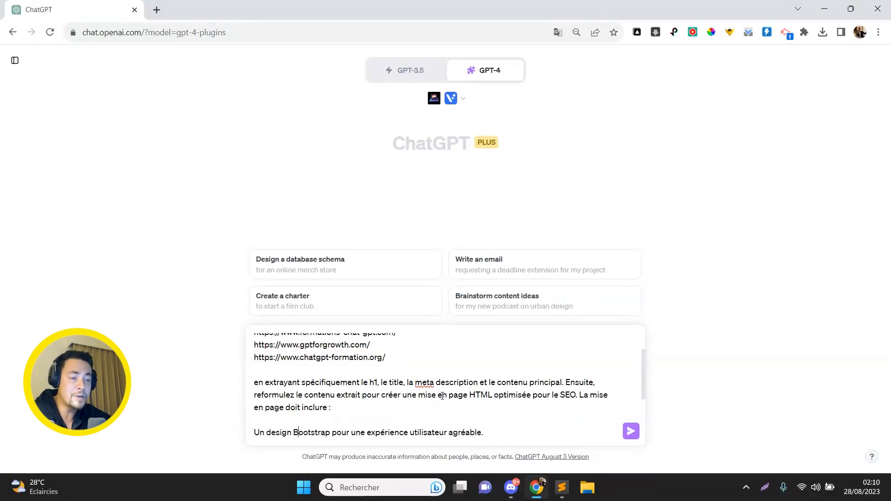
pyautogui.press('Down')
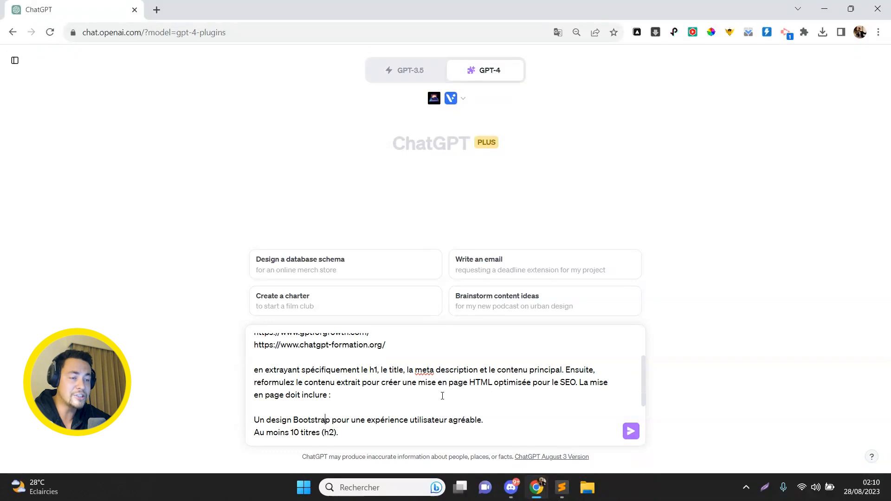
pyautogui.press('Down')
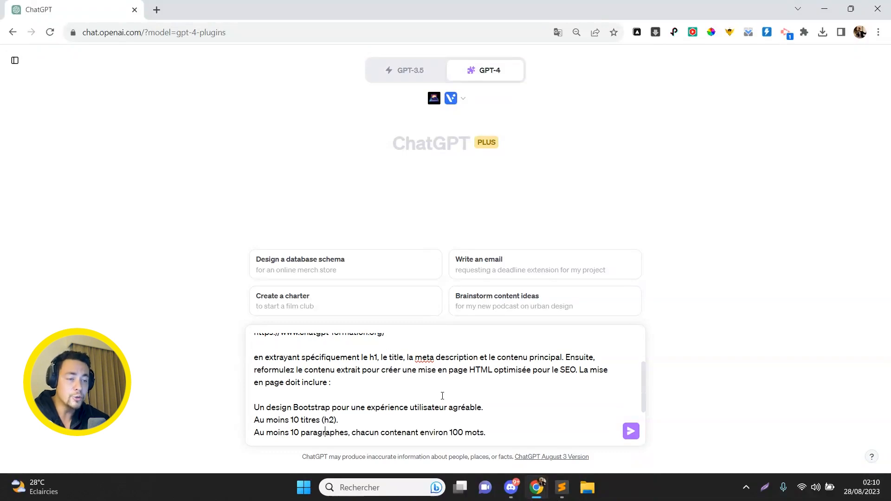
pyautogui.press('Down')
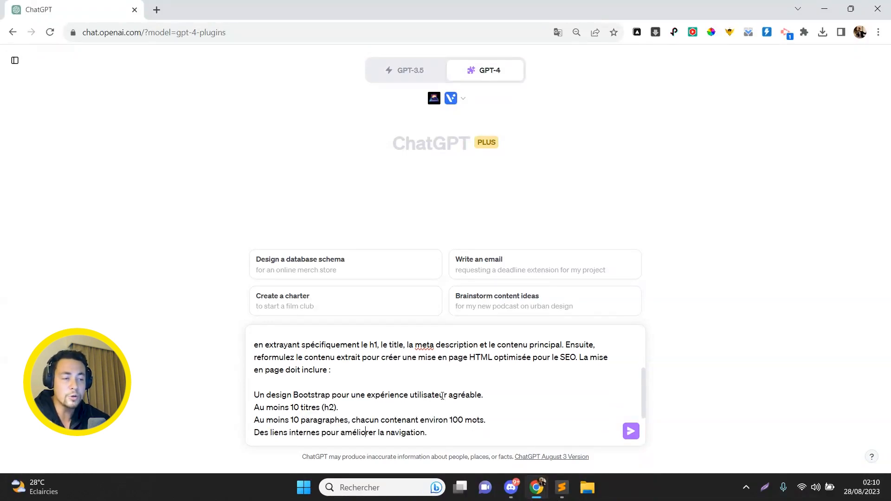
pyautogui.press('Down')
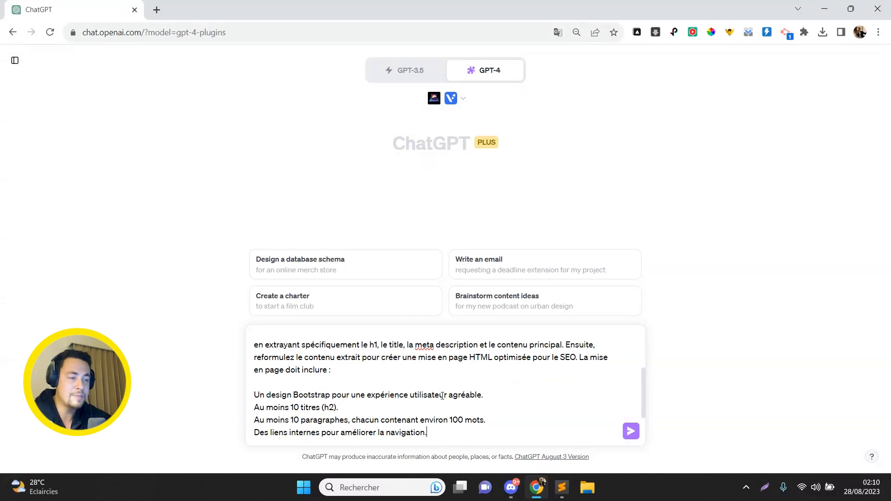
pyautogui.write('Un schema markup pour renforcer le SEO.')
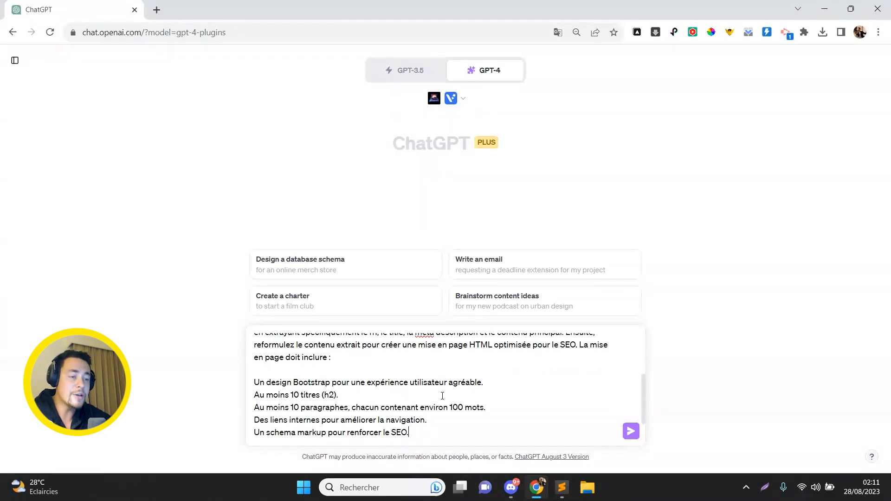
pyautogui.write('Des témoignages pour renforcer la crédibilité.')
pyautogui.hotkey('shift', 'Return')
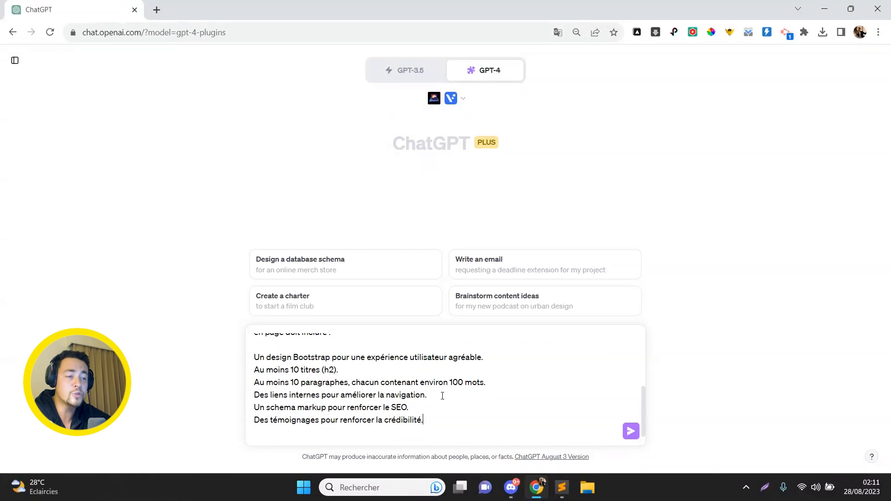
pyautogui.hotkey('shift', 'Up')
pyautogui.hotkey('shift', 'Up')
pyautogui.hotkey('shift', 'Up')
pyautogui.hotkey('shift', 'Up')
pyautogui.hotkey('shift', 'Up')
pyautogui.hotkey('shift', 'Up')
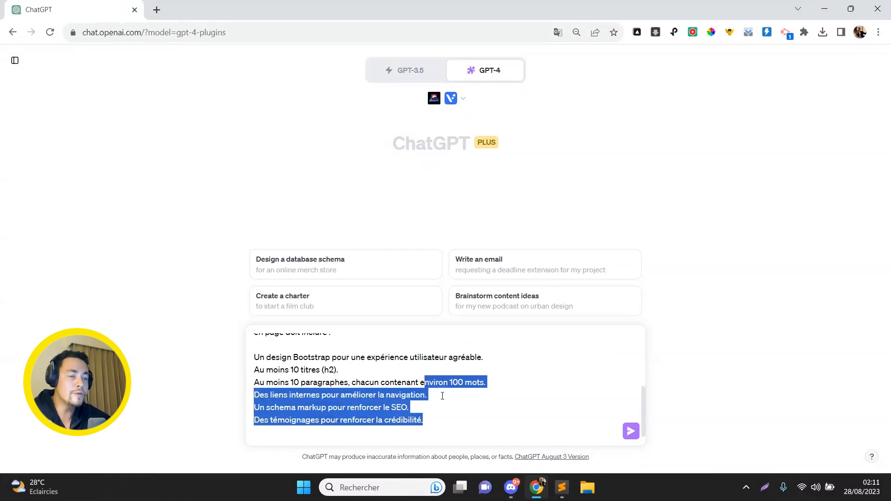
pyautogui.hotkey('shift', 'Right')
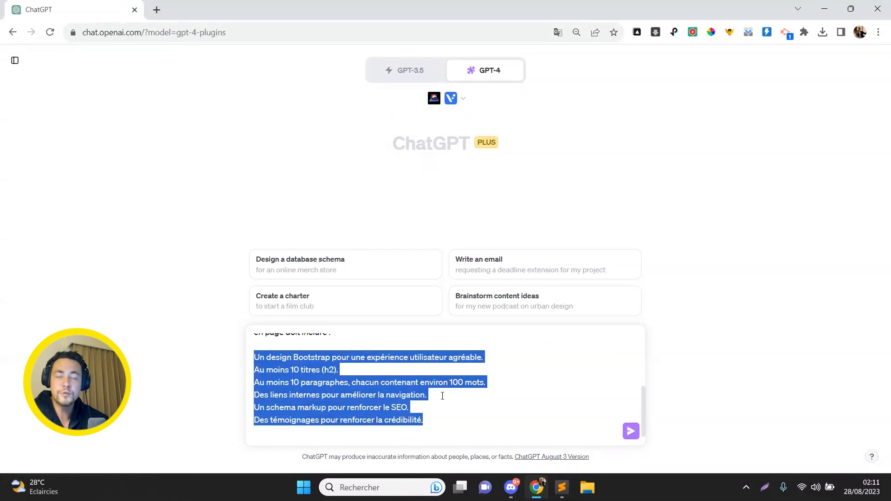
pyautogui.press('Left')
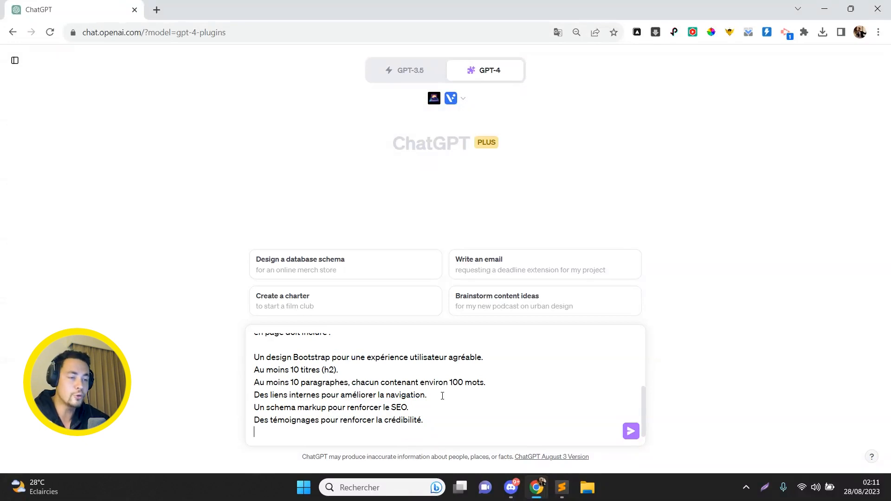
pyautogui.press('Return')
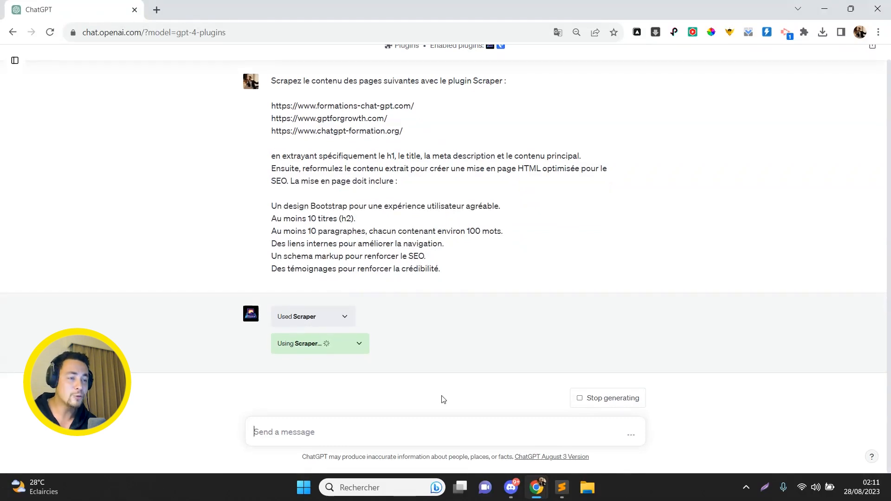
# - Inspect the Used Scraper requests and responses, including the third scraper call
pyautogui.click(361, 347)
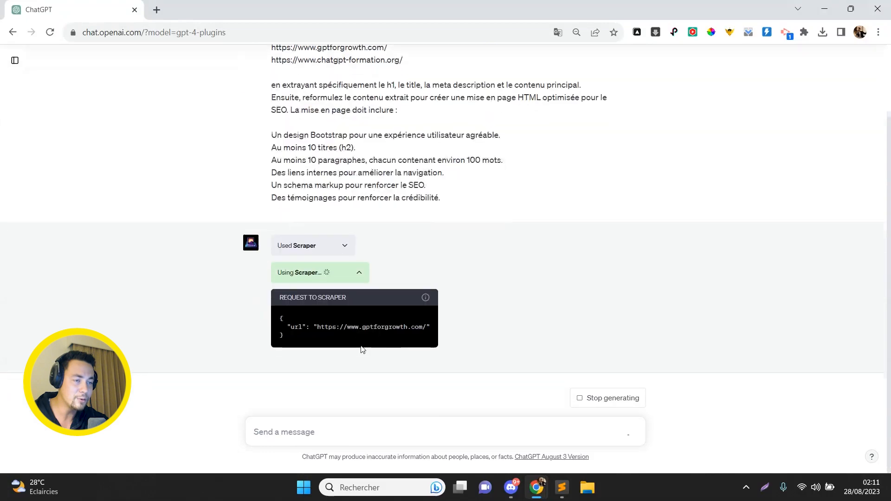
pyautogui.doubleClick(394, 327)
pyautogui.click(360, 280)
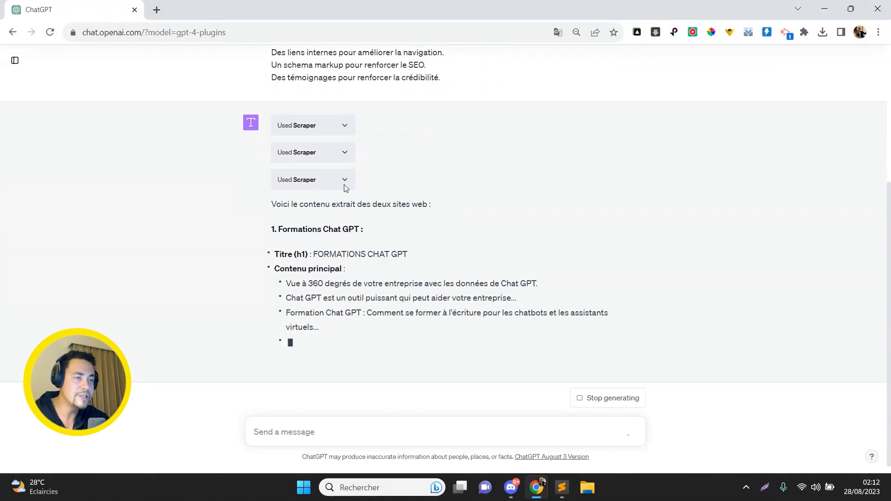
pyautogui.click(344, 175)
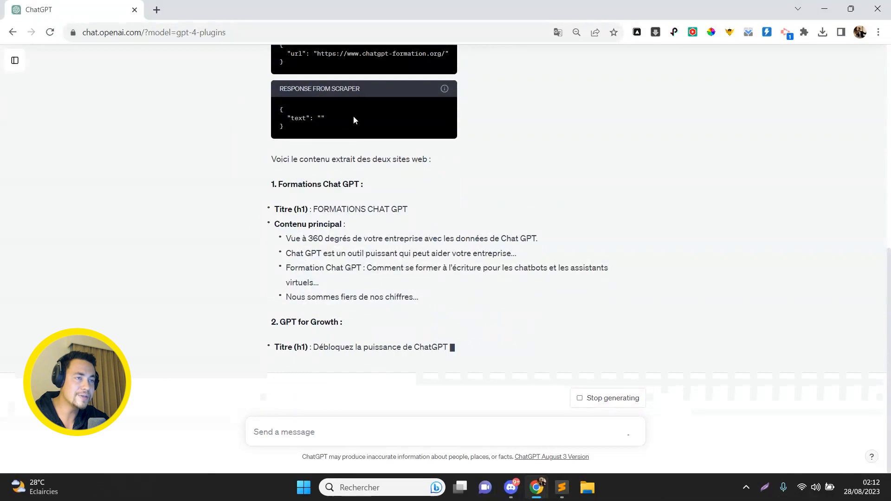
pyautogui.scroll(2, 353, 116)
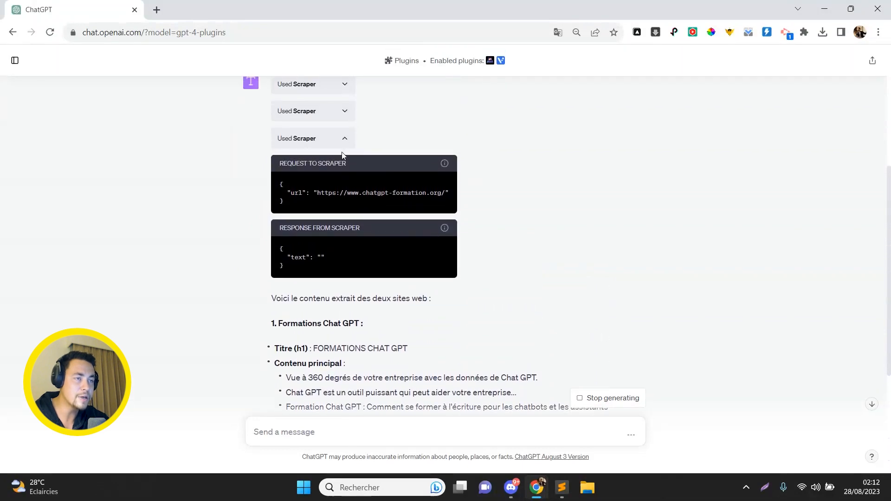
pyautogui.click(344, 142)
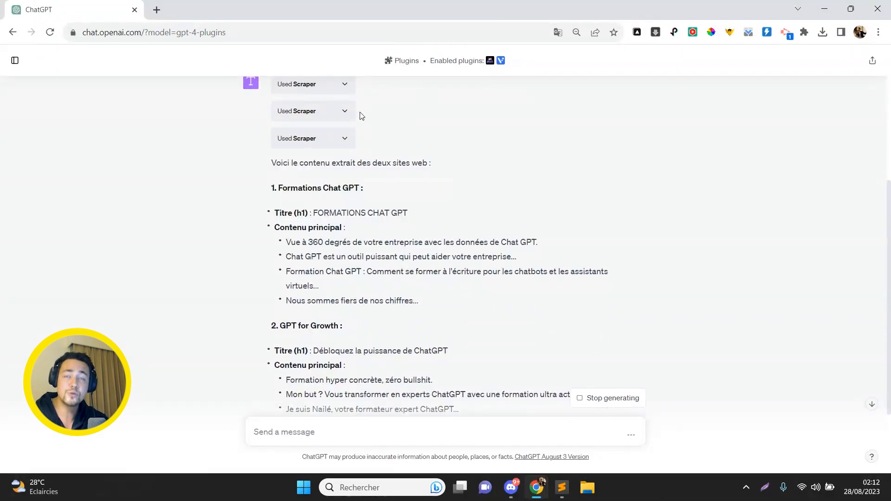
# - Read through the generated Bootstrap HTML code block from title to footer
pyautogui.scroll(-2, 360, 114)
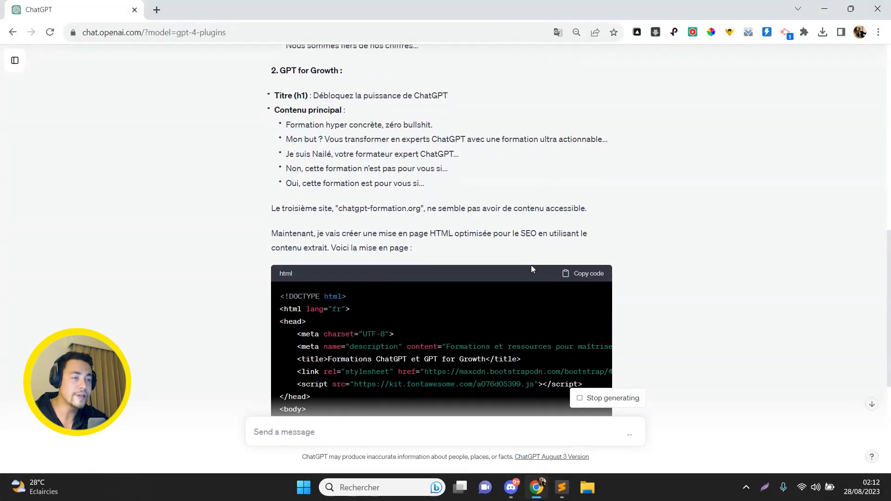
pyautogui.scroll(-4, 647, 255)
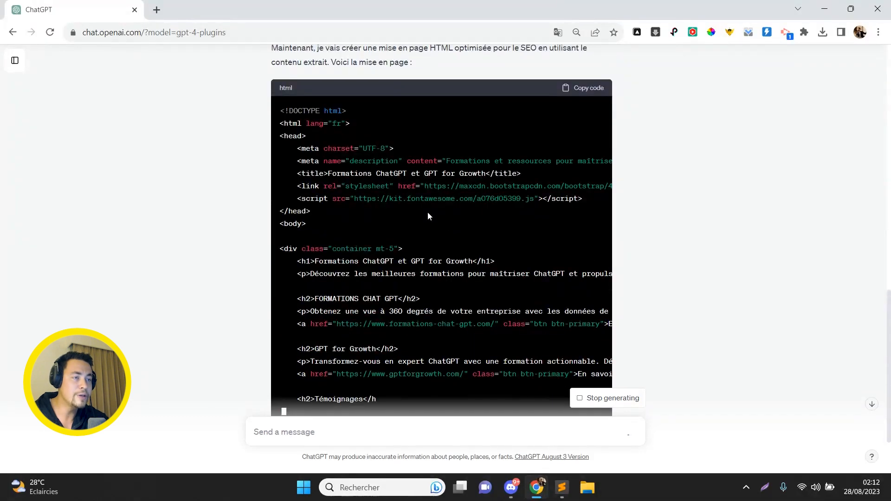
pyautogui.doubleClick(314, 171)
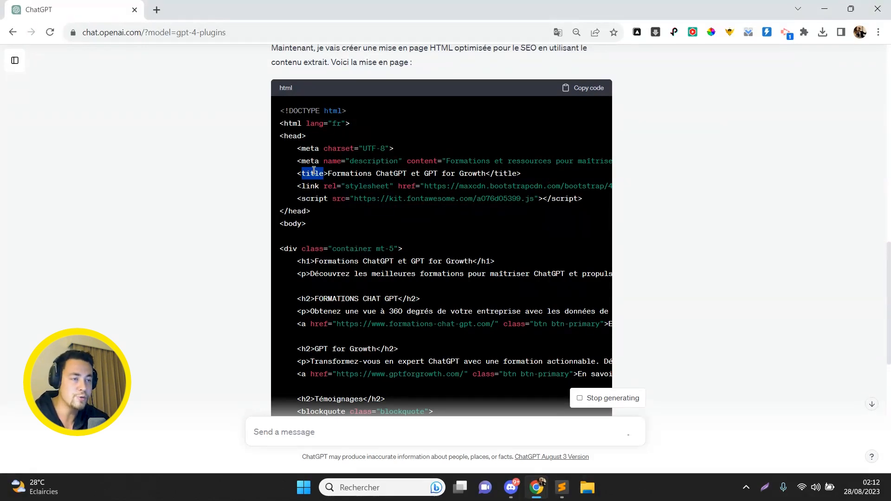
pyautogui.scroll(-2, 325, 167)
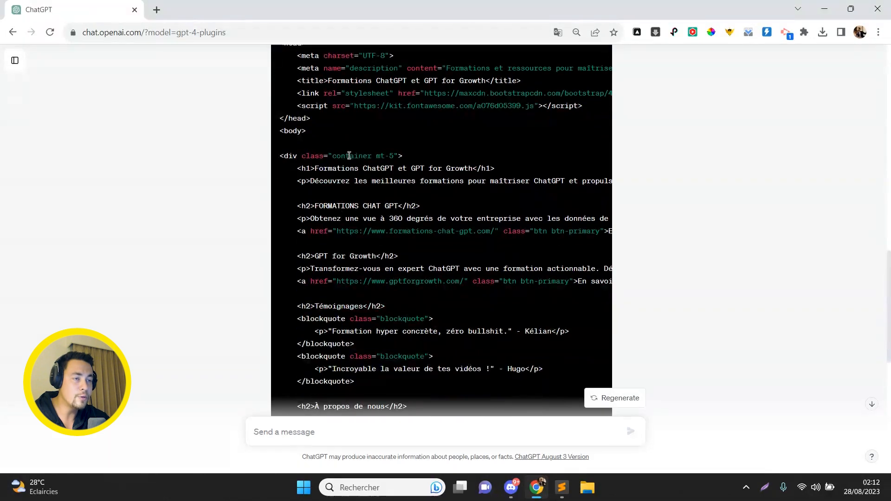
pyautogui.scroll(-2, 353, 222)
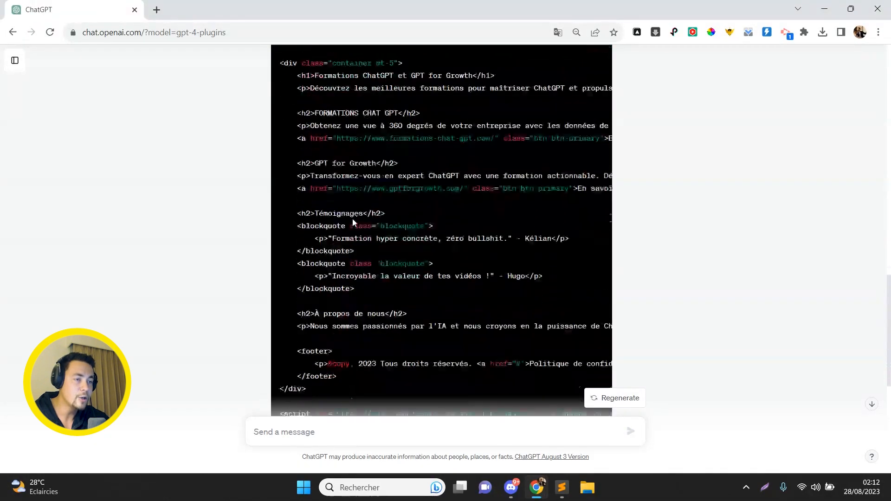
pyautogui.scroll(3, 339, 293)
pyautogui.moveTo(326, 291); pyautogui.dragTo(271, 208)
pyautogui.click(270, 208)
pyautogui.scroll(-6, 271, 210)
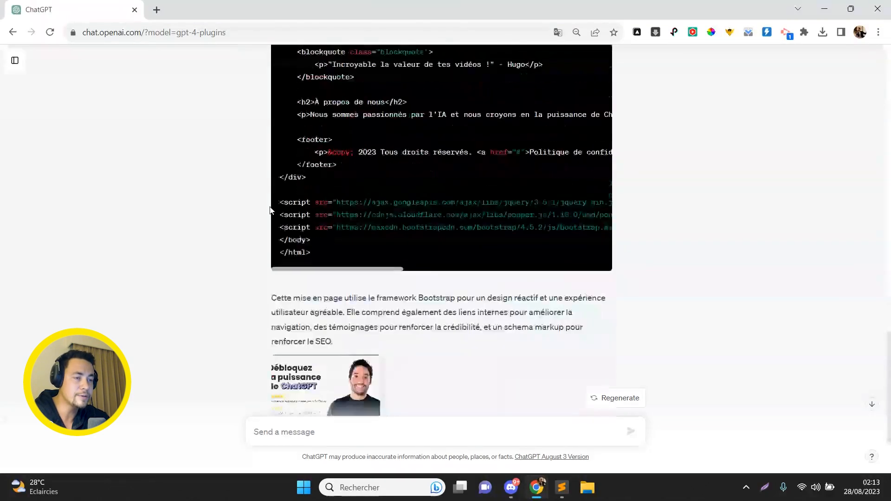
pyautogui.scroll(-3, 271, 210)
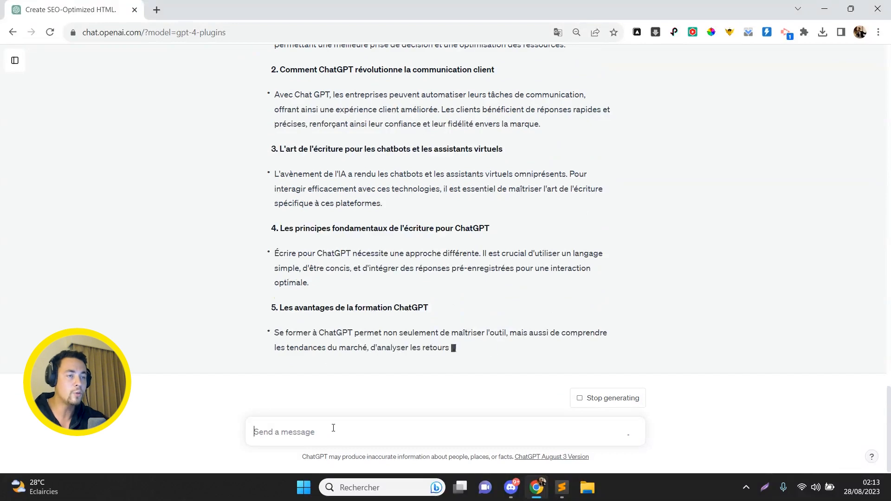
# - Scroll back up through the ten numbered French headings and paragraphs on ChatGPT training
pyautogui.scroll(2, 534, 259)
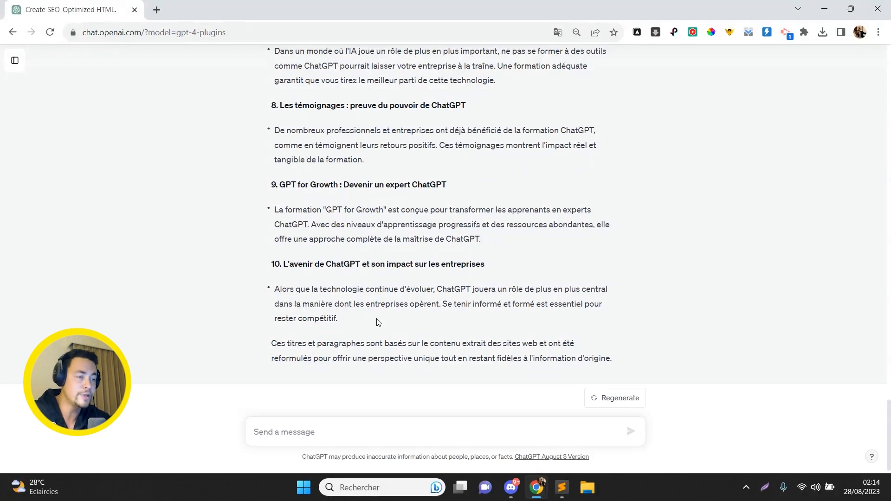
pyautogui.scroll(1, 378, 323)
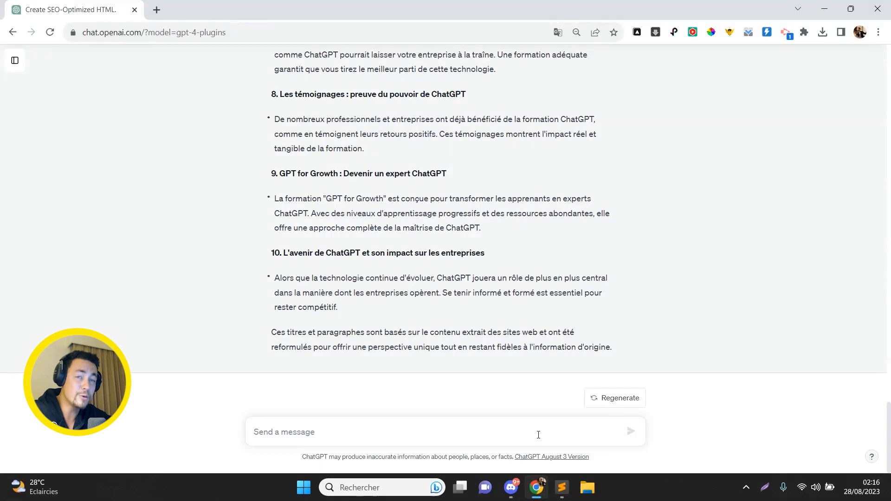
# - Request 2 h2 titles and 2 paragraphs on CPF-fundable ChatGPT training, appended to previous content
pyautogui.write('Pe')
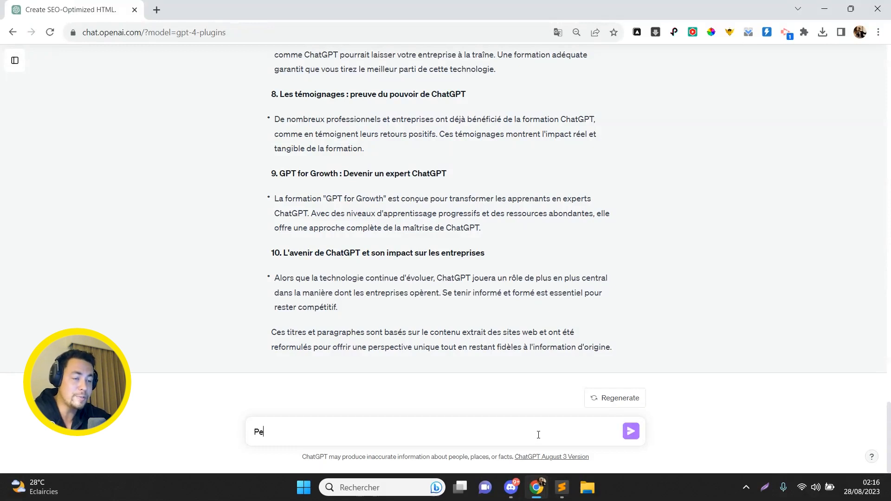
pyautogui.write('ux-tu créer 2 paragraphes et 2 ')
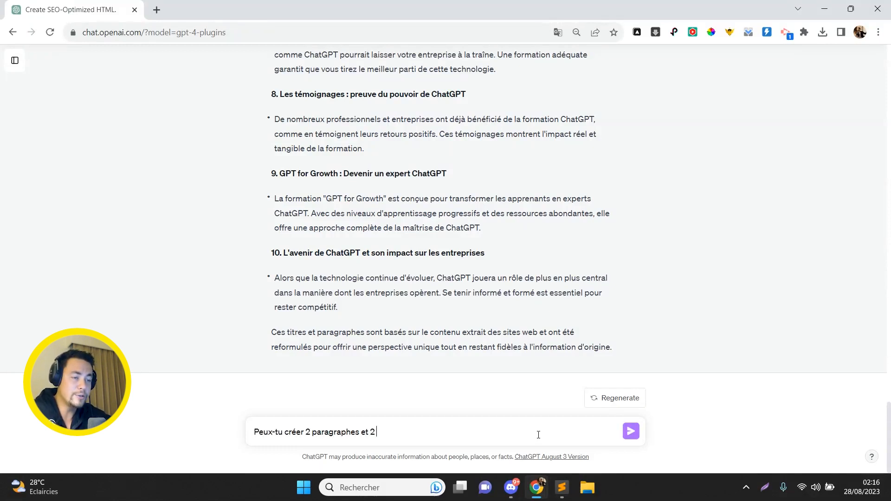
pyautogui.write('titres h2 sur le sujet "f')
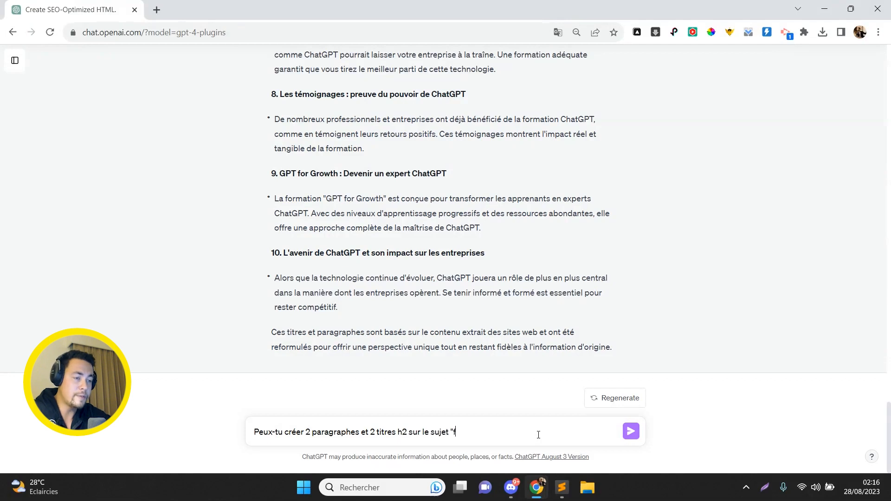
pyautogui.write('ormation chatgpt finançable en CPF"')
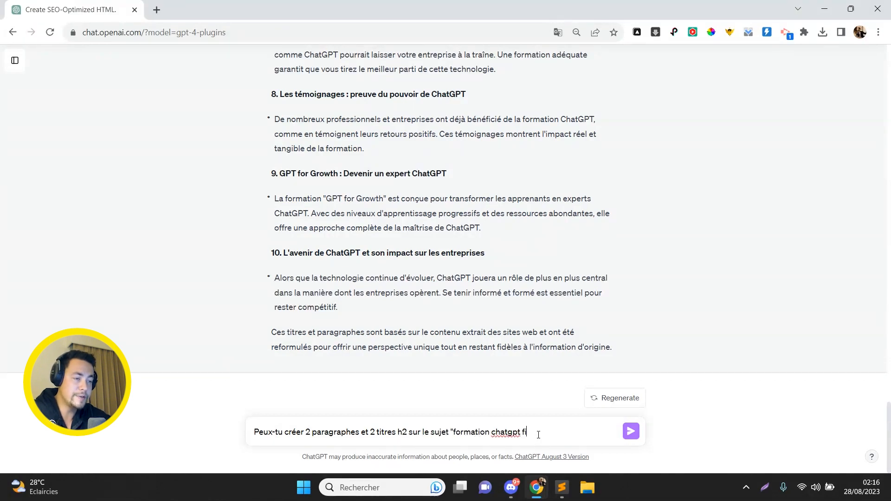
pyautogui.hotkey('shift', 'Return')
pyautogui.hotkey('shift', 'Return')
pyautogui.write('Ajoute le')
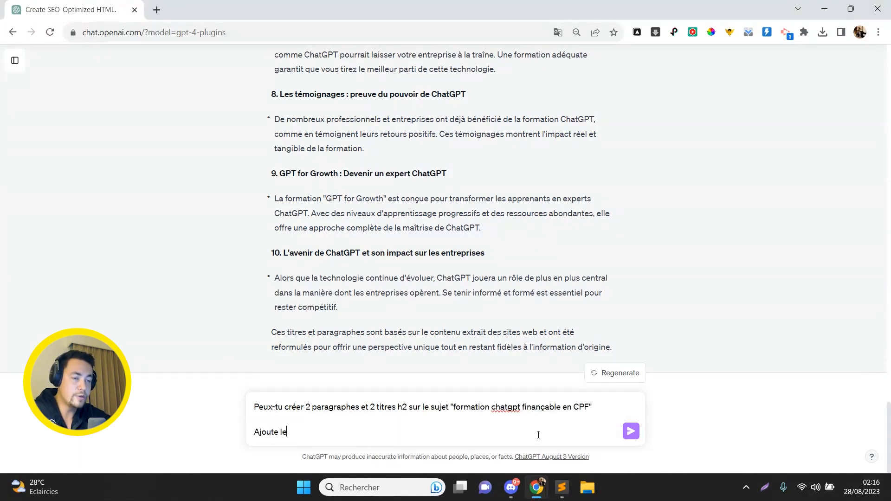
pyautogui.write(' à la suite du contenu précédent')
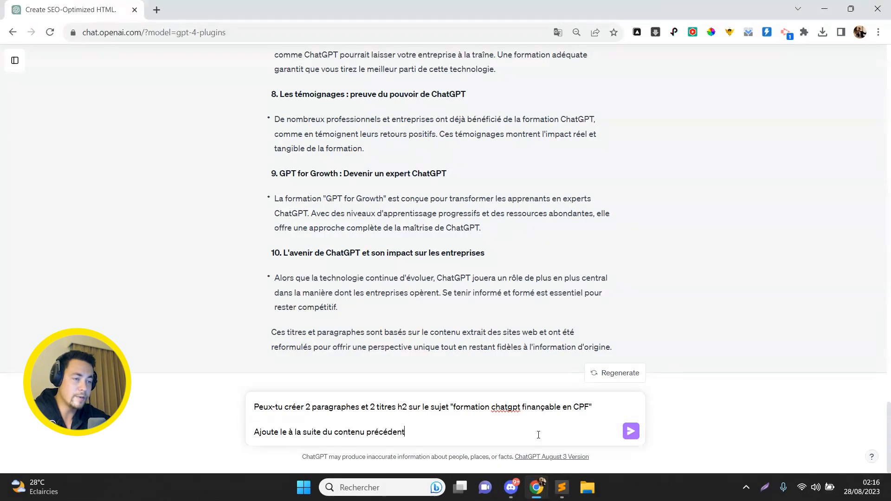
pyautogui.press('Return')
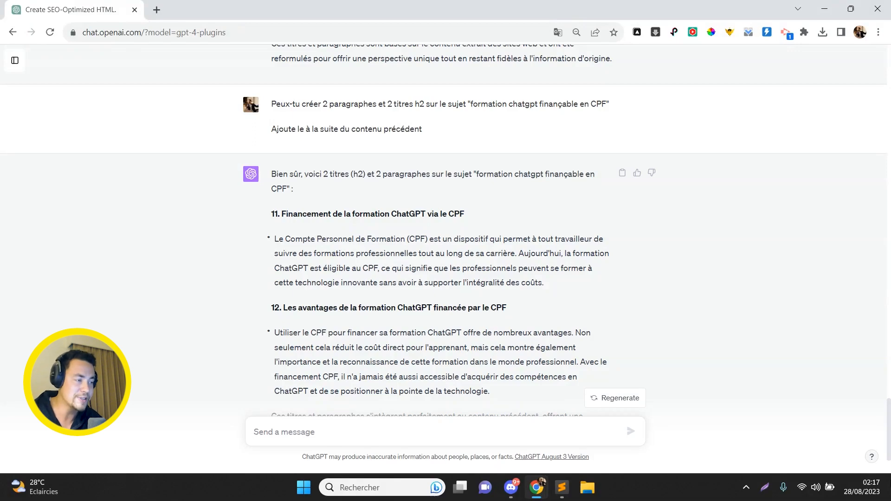
pyautogui.scroll(-2, 614, 363)
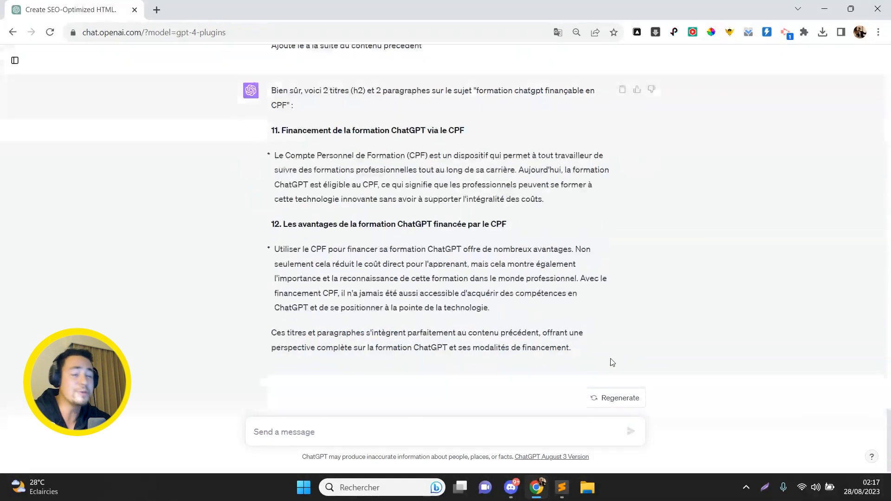
pyautogui.click(512, 432)
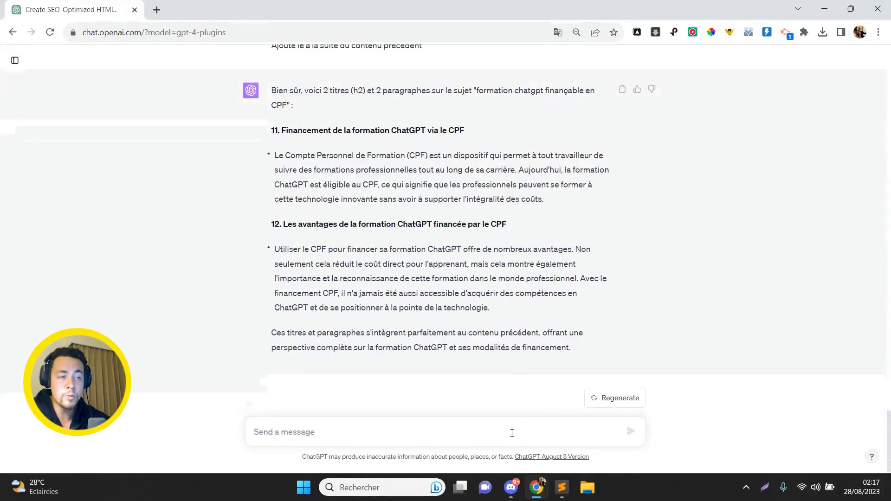
# - Ask for HTML code combining all generated headings and paragraphs, then copy the code block
pyautogui.write('Pré')
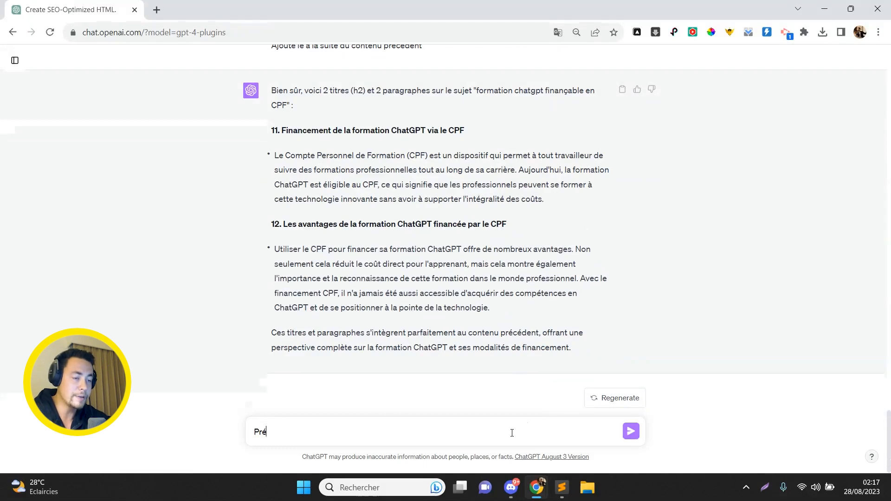
pyautogui.write('pare moi le code HTML r')
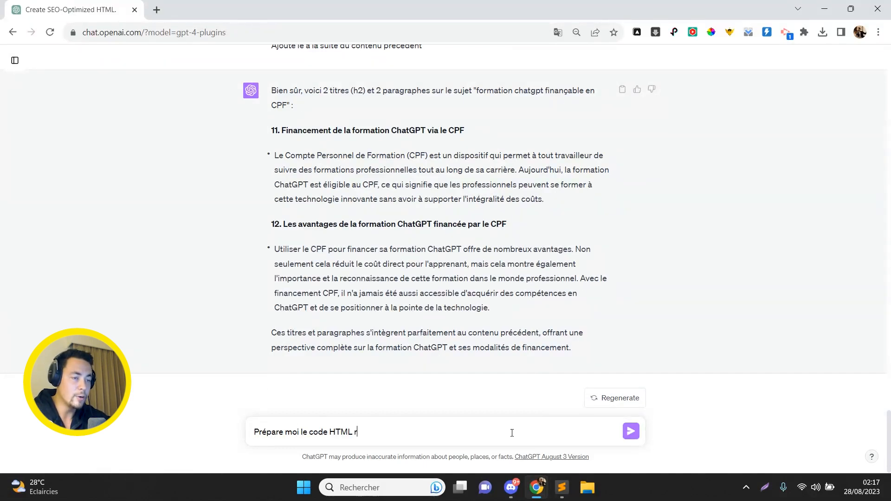
pyautogui.write('eprenant tous les paragraphes générés')
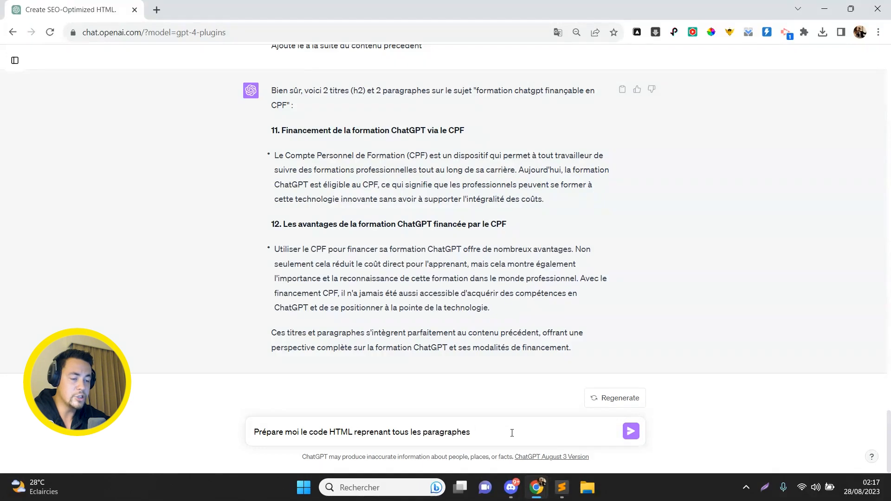
pyautogui.write('et titres')
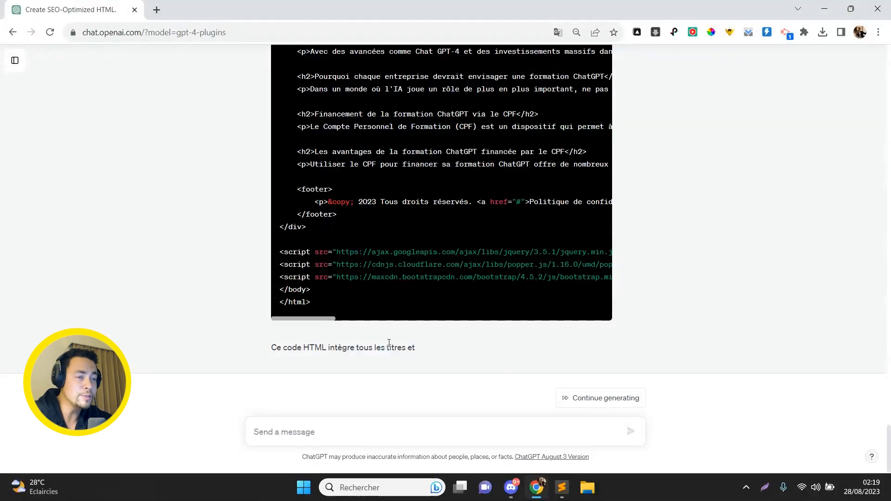
pyautogui.scroll(15, 389, 343)
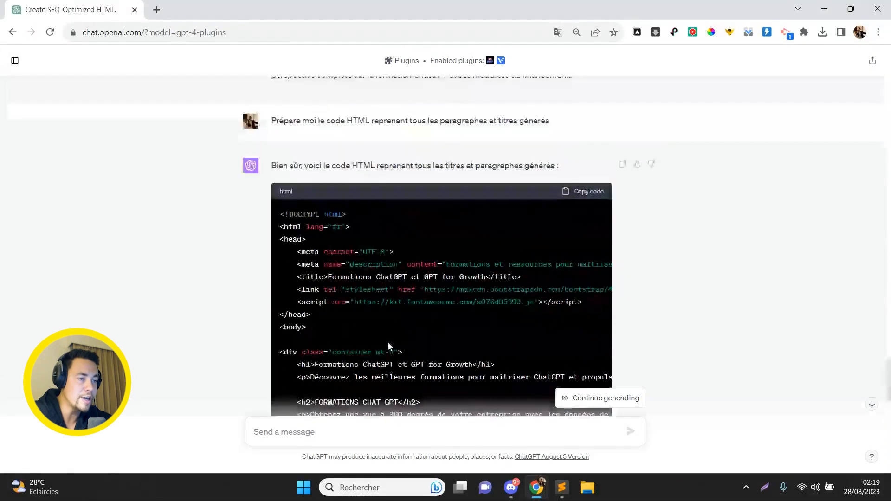
pyautogui.scroll(-8, 389, 346)
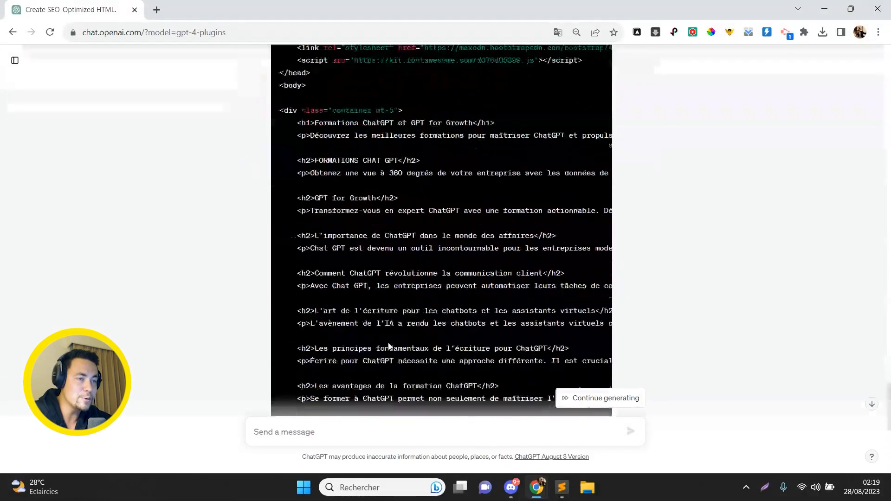
pyautogui.scroll(-4, 389, 343)
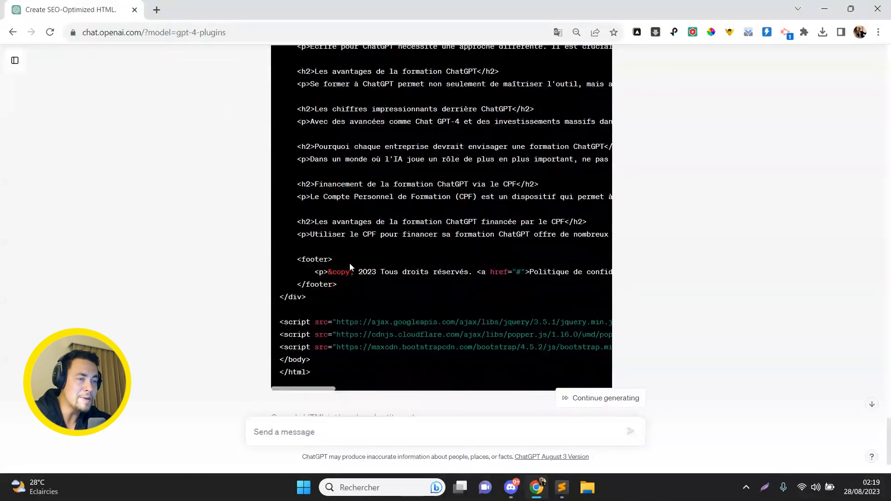
pyautogui.scroll(7, 350, 267)
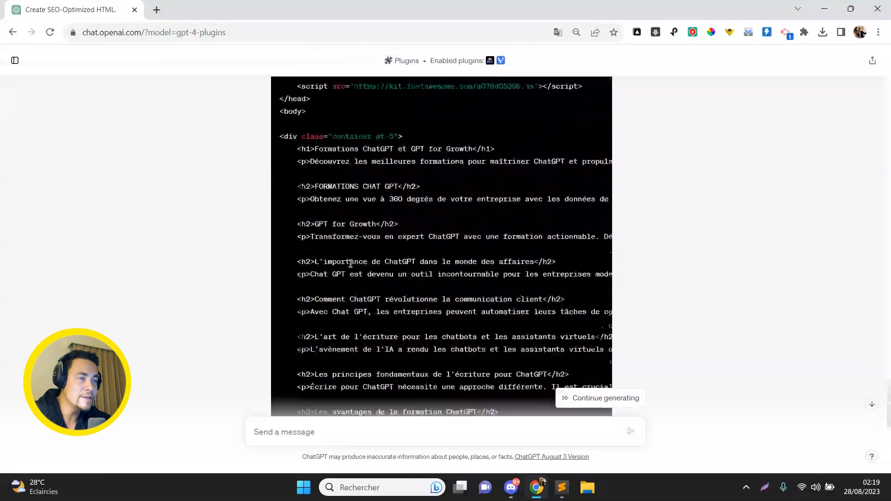
pyautogui.scroll(3, 351, 263)
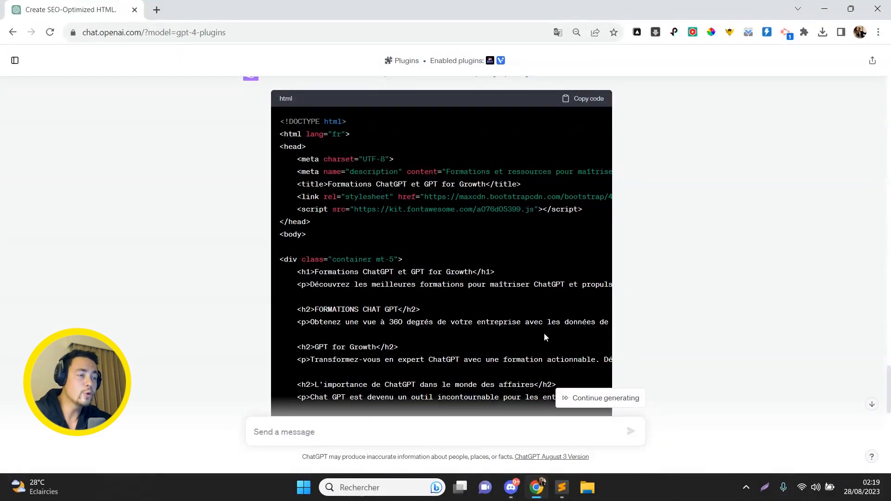
pyautogui.click(589, 99)
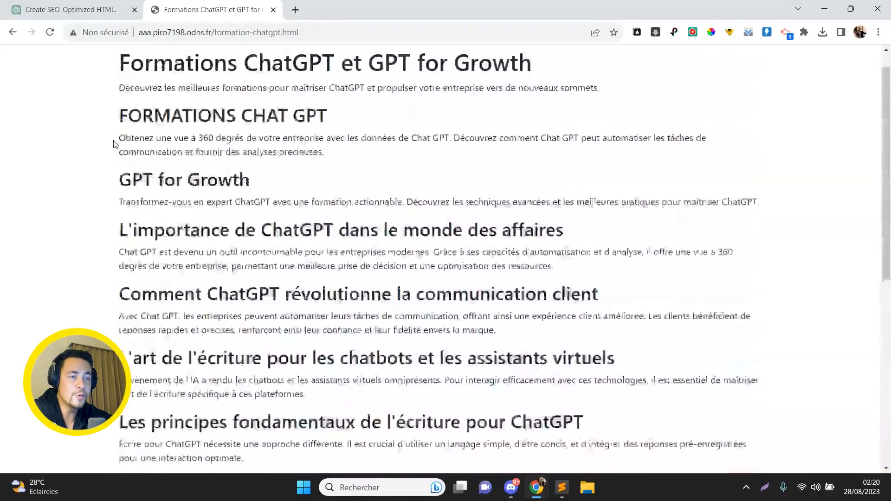
# - Scroll the live formation-chatgpt.html page from its title down to the © 2023 footer
pyautogui.scroll(1, 120, 68)
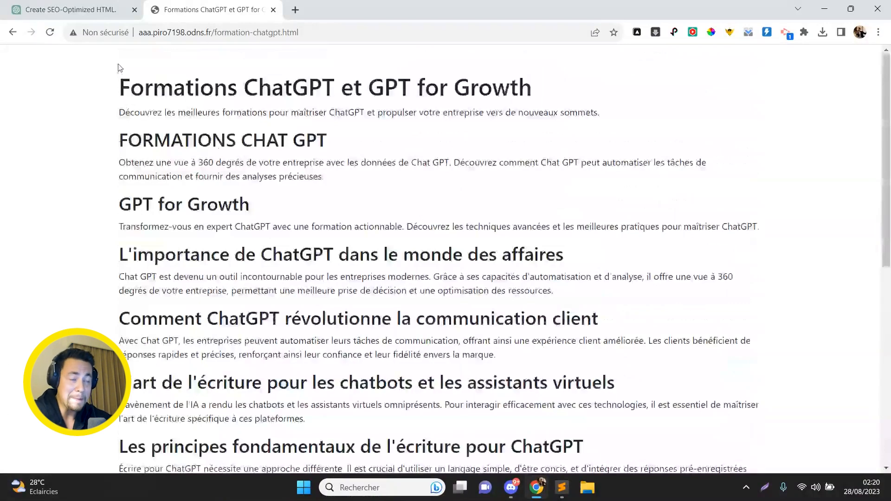
pyautogui.scroll(-8, 119, 68)
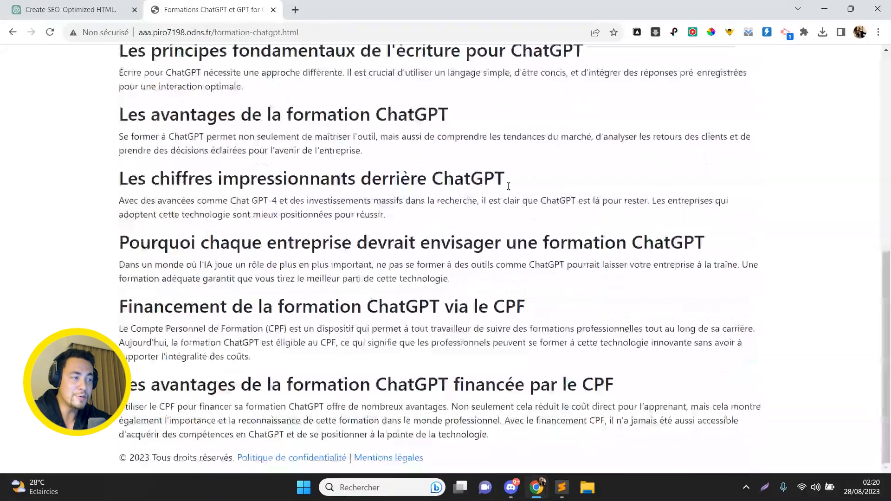
pyautogui.moveTo(887, 346); pyautogui.dragTo(890, 141)
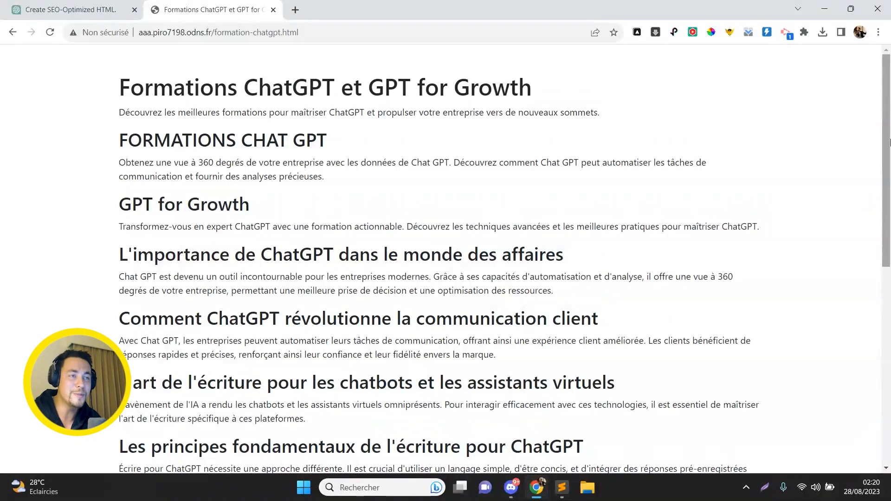
# - Back in ChatGPT, request 5 .fr domain ideas for the 'formation chatgpt cpf' niche
pyautogui.click(117, 8)
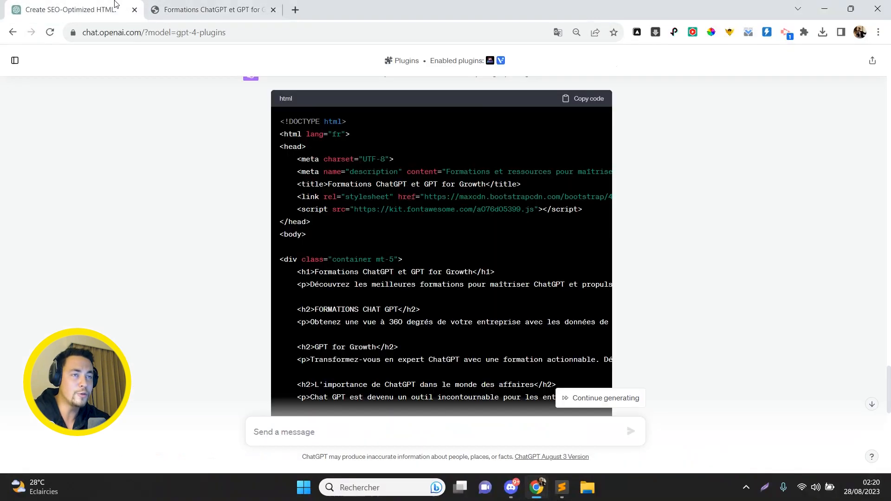
pyautogui.click(320, 427)
pyautogui.write('Propose moi')
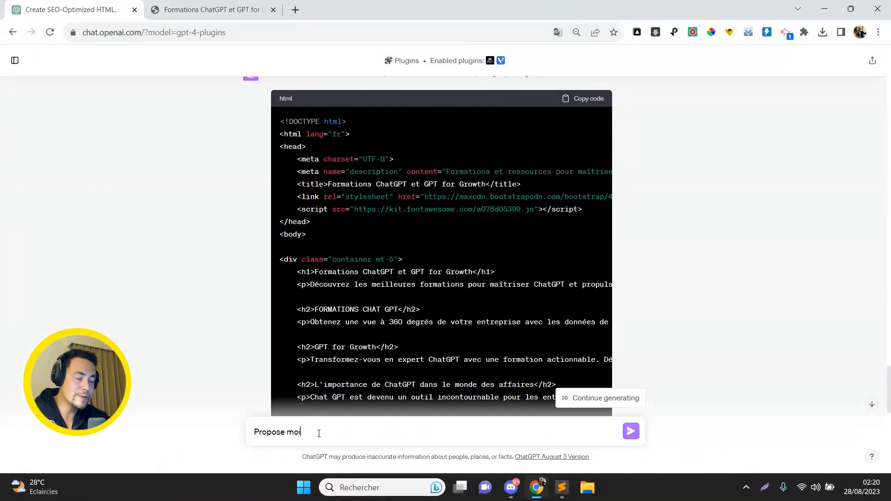
pyautogui.write(' 5 idées de domaines en')
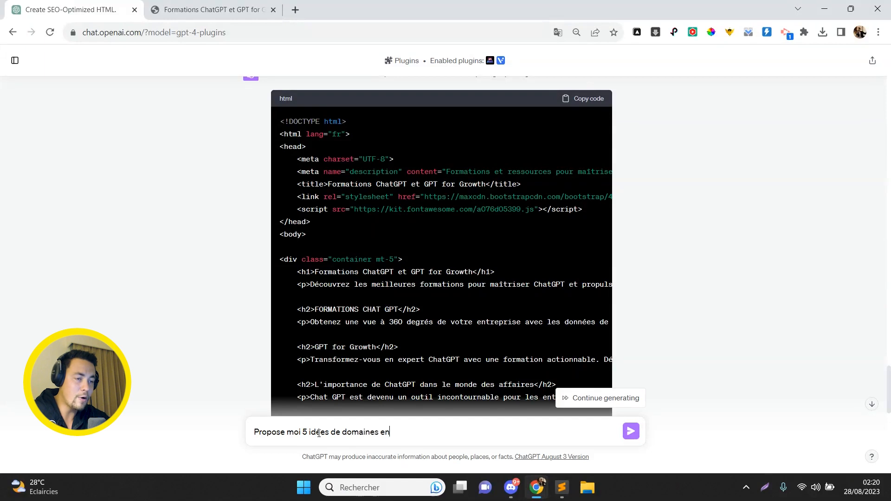
pyautogui.write(' .fr sur la niche "formation cha')
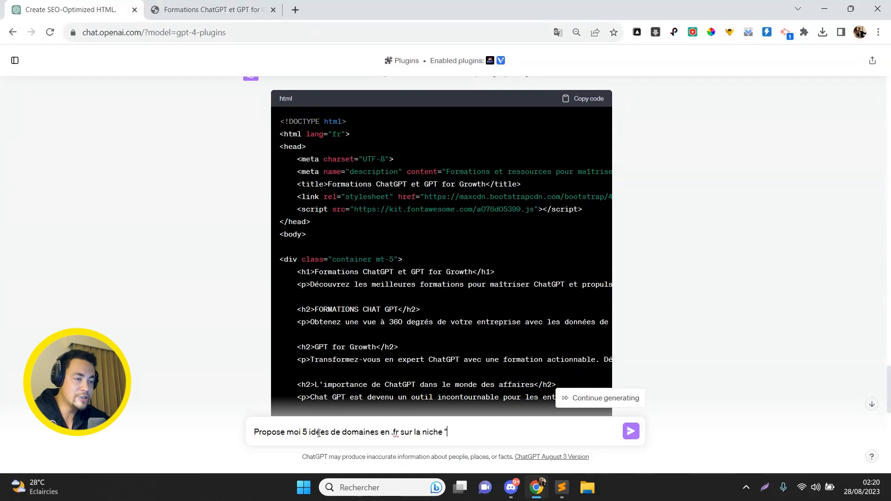
pyautogui.write('tgpt cpf"')
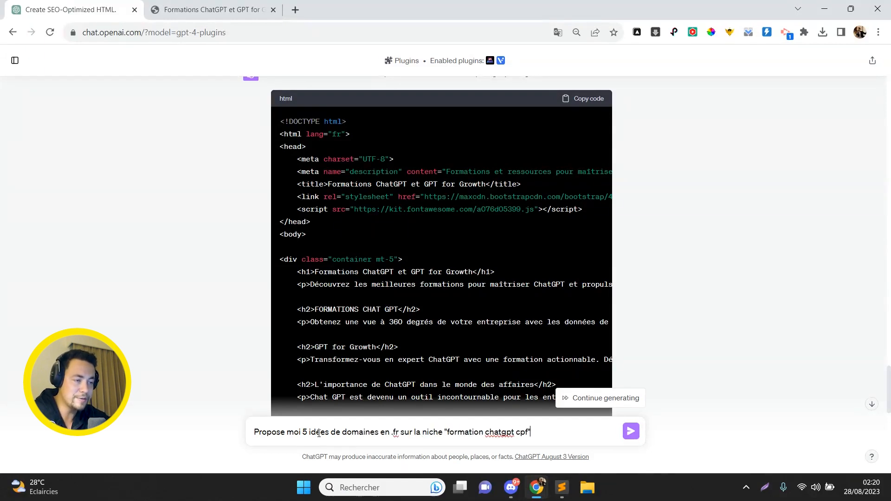
pyautogui.press('Return')
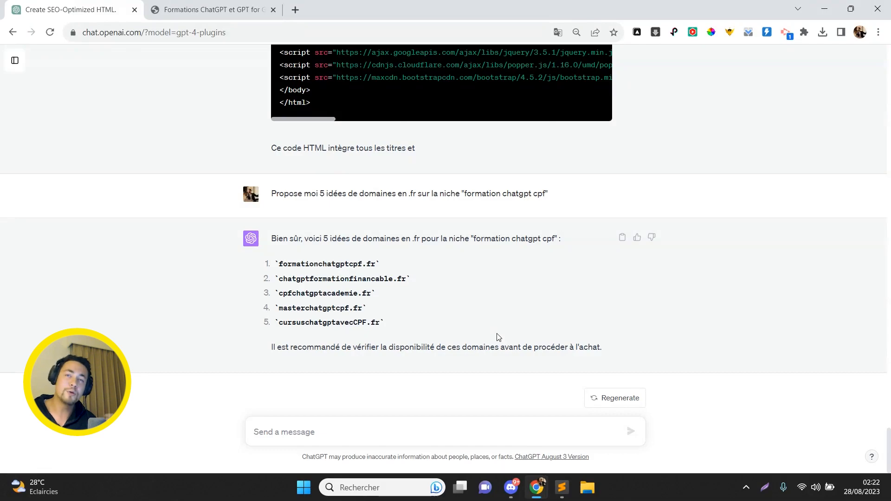
# - Check the Typeform embed line under the h1 in Sublime Text, then reload the live page in Chrome
pyautogui.hotkey('alt', 'Tab')
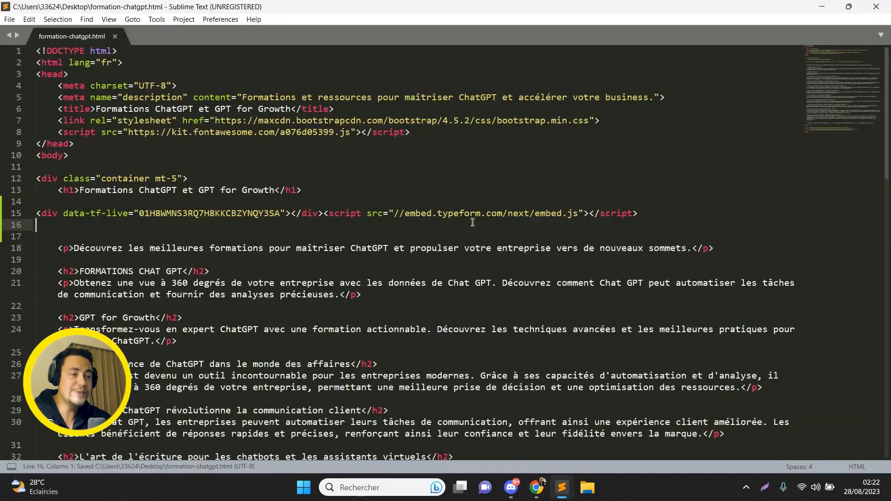
pyautogui.press('Up')
pyautogui.press('Up')
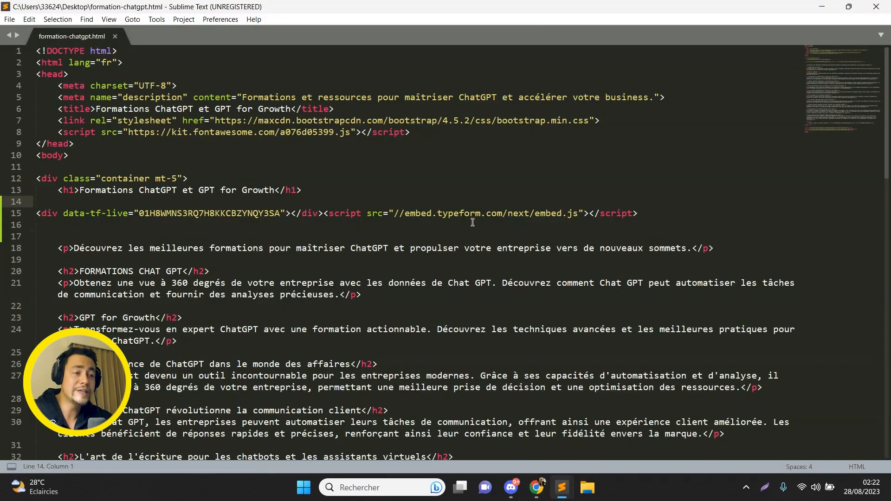
pyautogui.press('Down')
pyautogui.press('Up')
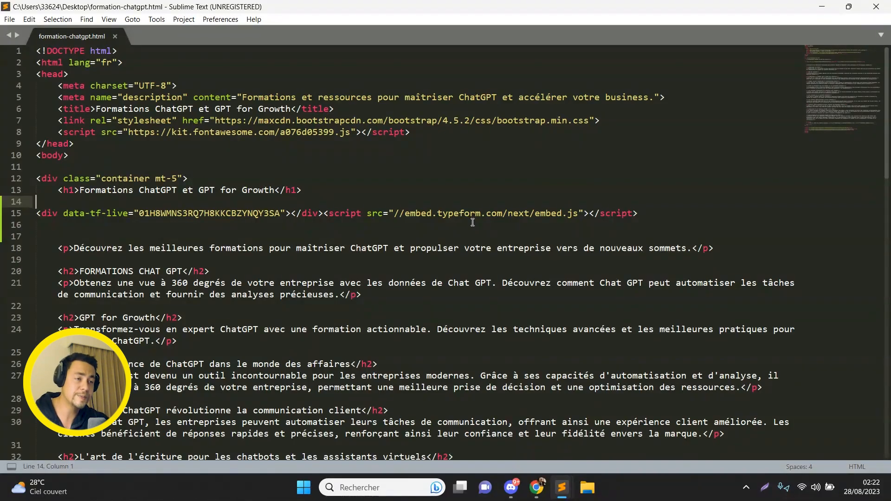
pyautogui.hotkey('alt', 'Tab')
pyautogui.press('F5')
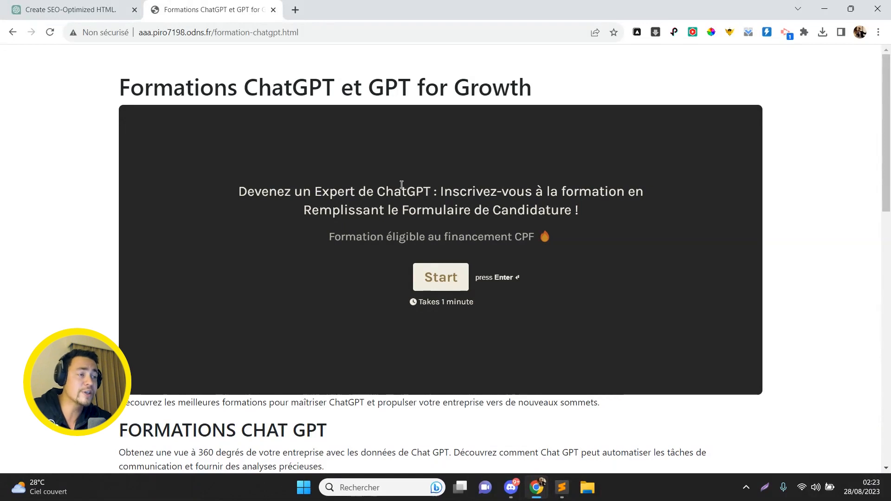
# - Start the embedded application form and answer the name question with the applicant's name
pyautogui.click(454, 268)
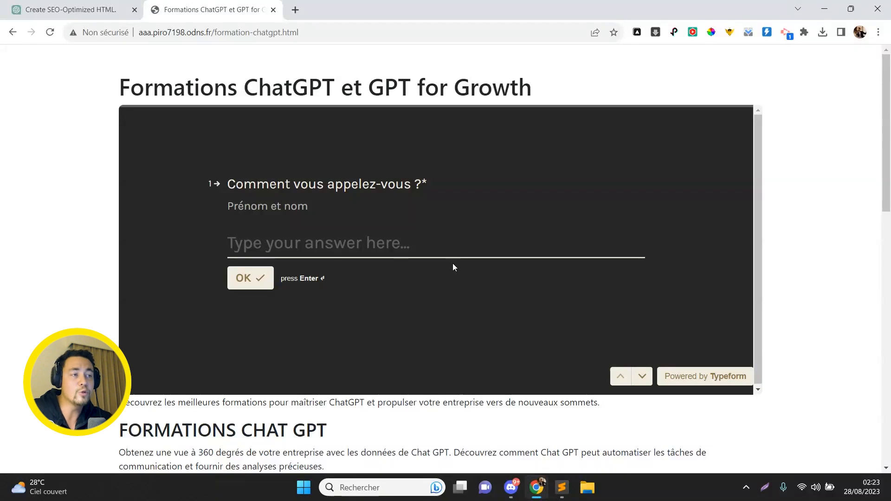
pyautogui.doubleClick(337, 85)
pyautogui.tripleClick(336, 85)
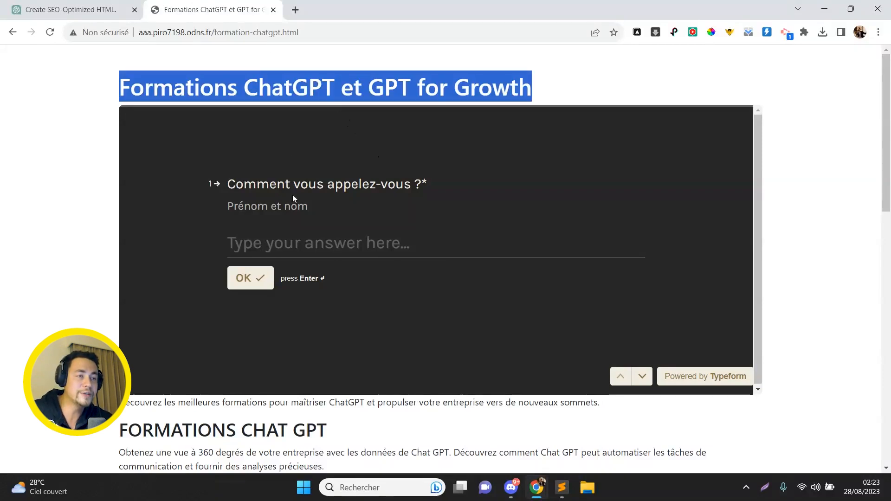
pyautogui.click(297, 246)
pyautogui.write('Romain')
pyautogui.press('Return')
# - Enter the applicant's e-mail and phone number, choose Salarié, enter 1500 and submit the form
pyautogui.press('Return')
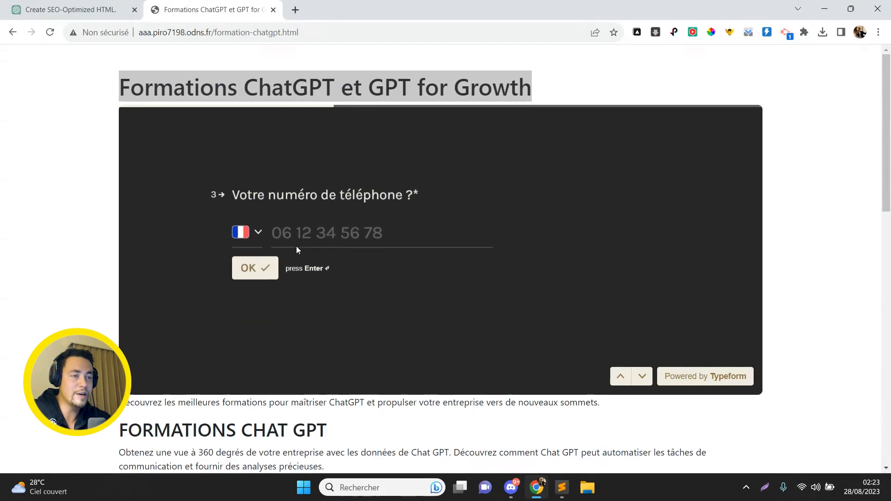
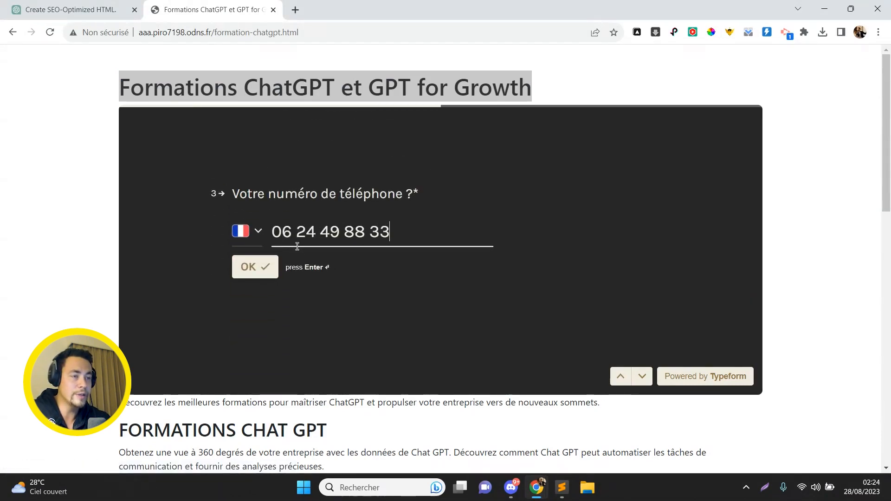
pyautogui.press('Return')
pyautogui.click(288, 222)
pyautogui.write('1500')
pyautogui.click(267, 297)
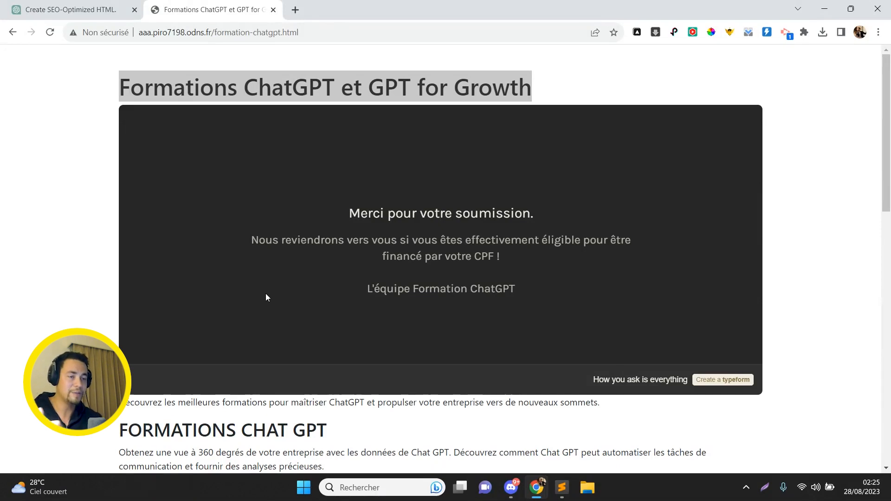
pyautogui.click(255, 37)
# - Reload formation-chatgpt.html, scroll down through the page, then drag back to the top
pyautogui.press('Return')
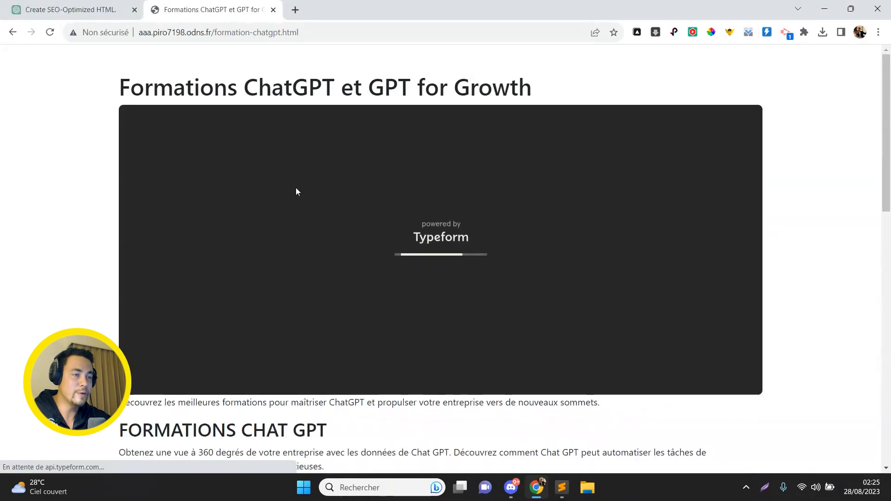
pyautogui.scroll(-1, 378, 441)
pyautogui.scroll(-15, 378, 441)
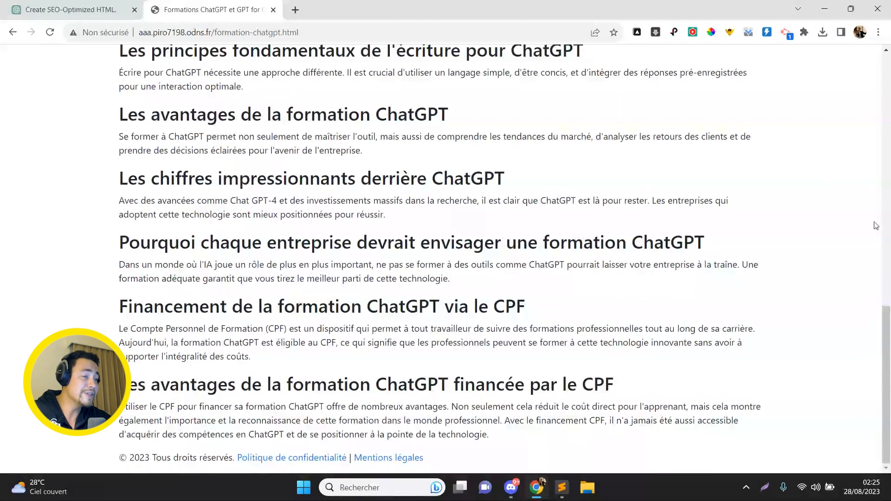
pyautogui.moveTo(887, 380); pyautogui.dragTo(890, 157)
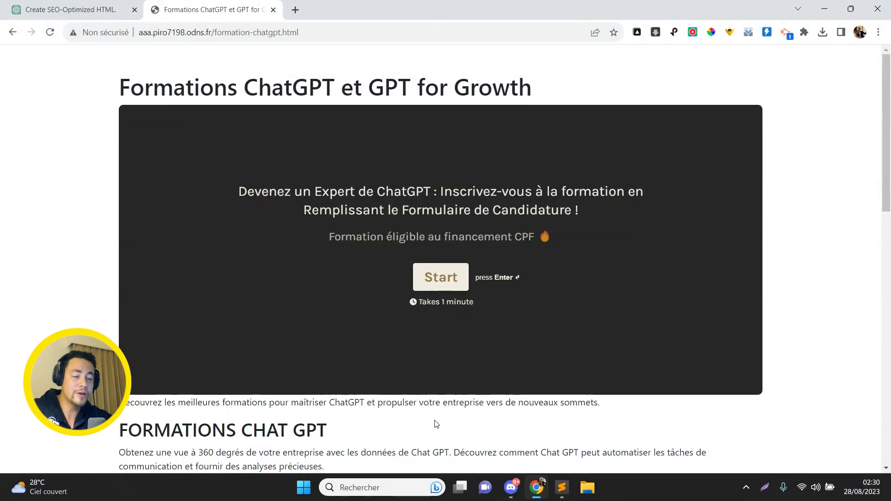
# - View the source code of formation-chatgpt.html in a new tab with Ctrl+U
pyautogui.hotkey('ctrl', 'u')
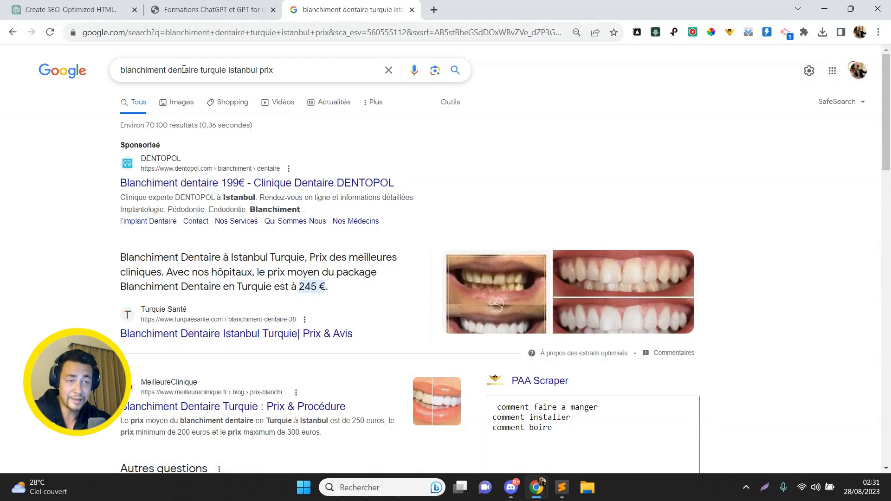
# - Open the Heva Clinic, Body Expert and Euro Istanbul Clinic search results in new tabs
pyautogui.scroll(-8, 100, 189)
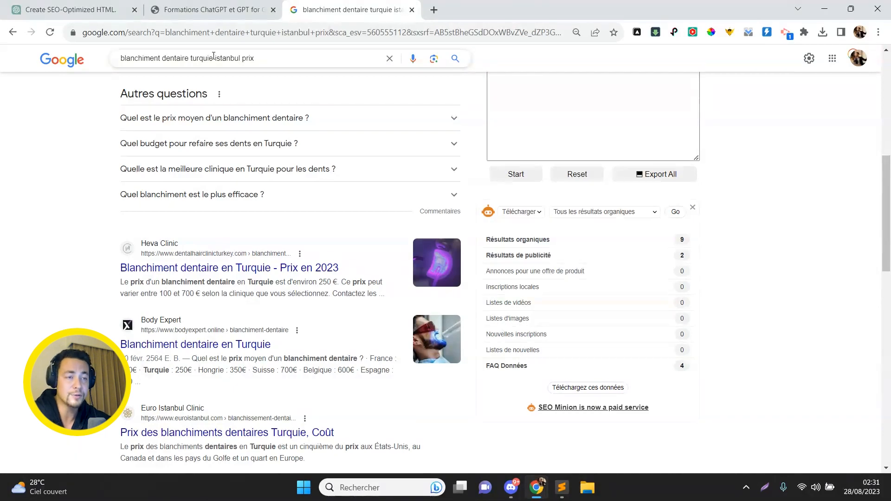
pyautogui.middleClick(225, 265)
pyautogui.middleClick(149, 346)
pyautogui.middleClick(228, 430)
# - Select the Heva Clinic page address, then ask ChatGPT for 5 domain ideas on 'blanchiment dentaire turquie prix'
pyautogui.hotkey('ctrl', 'Tab')
pyautogui.scroll(-15, 439, 124)
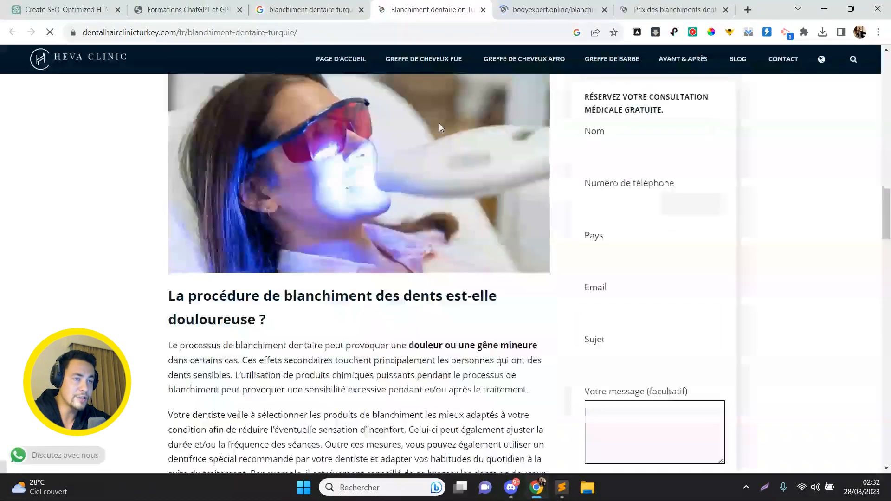
pyautogui.scroll(-15, 439, 124)
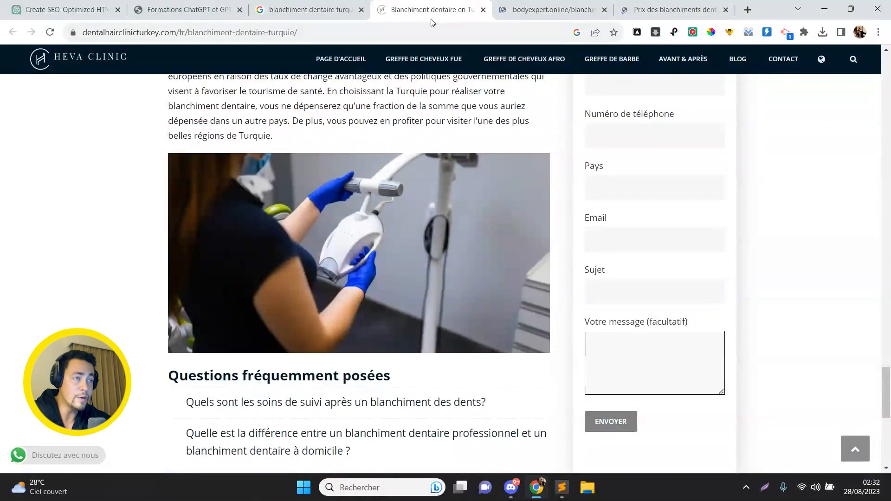
pyautogui.click(428, 28)
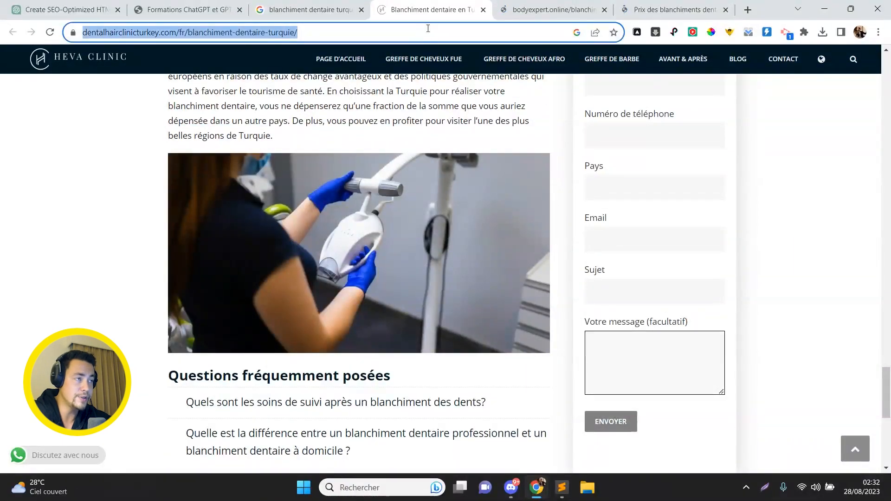
pyautogui.hotkey('ctrl', '1')
pyautogui.write('Donne moi 5')
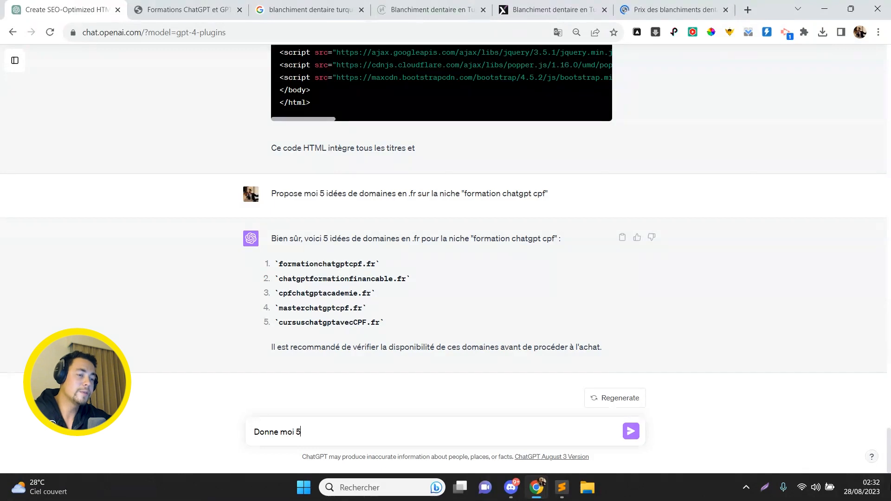
pyautogui.write(' idées de NDD sur la niche "blanchiment den')
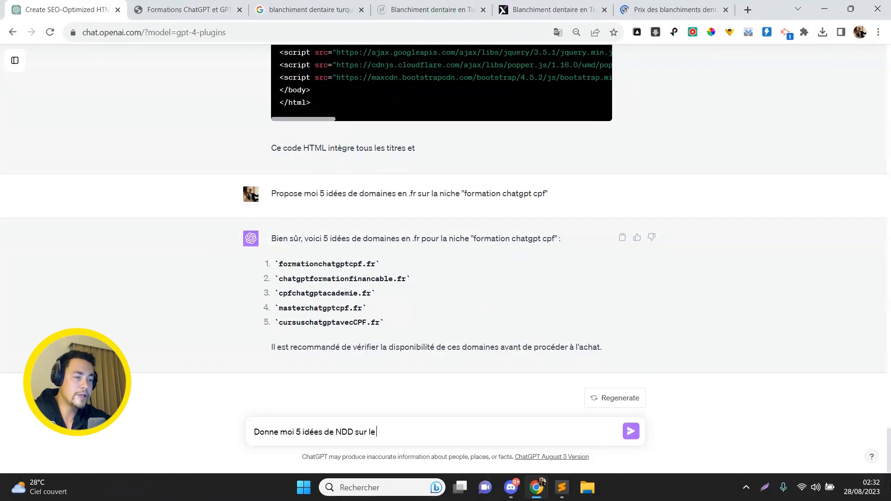
pyautogui.write('taire turquie prix"')
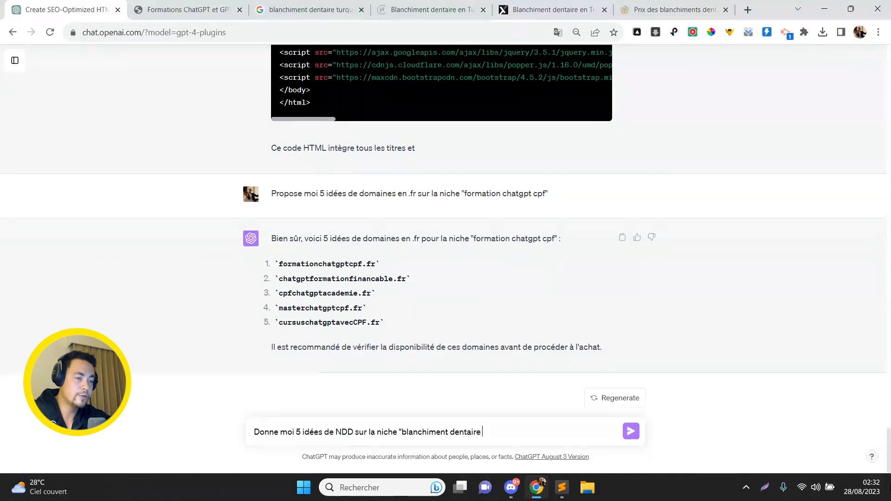
# - Send the request for five domain-name ideas on 'blanchiment dentaire turquie prix'
pyautogui.press('Return')
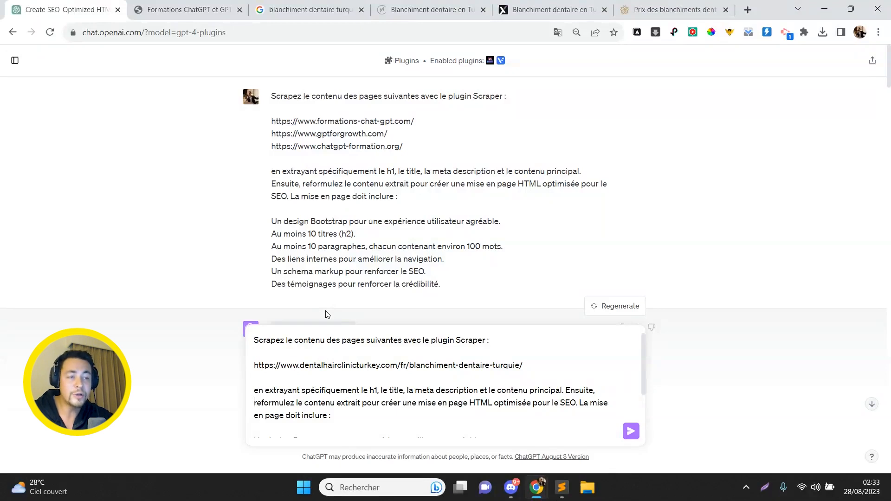
pyautogui.press('Down')
pyautogui.press('Down')
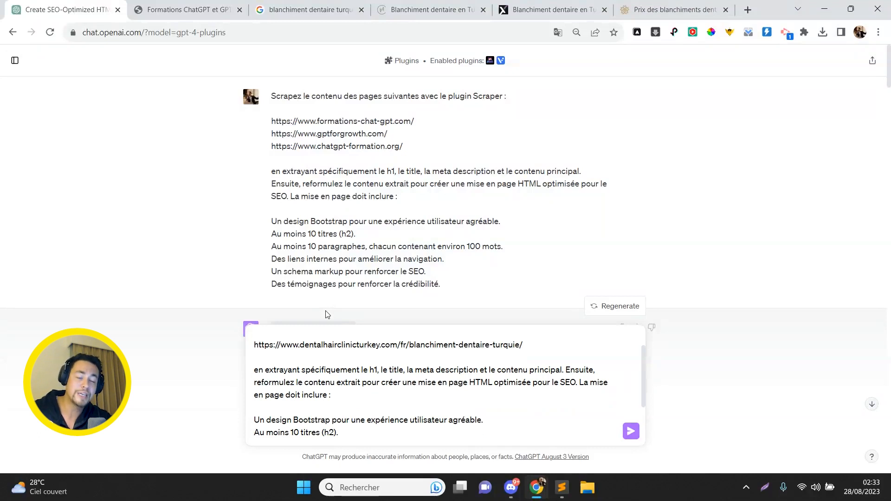
pyautogui.press('Down')
pyautogui.press('Down')
pyautogui.press('Down')
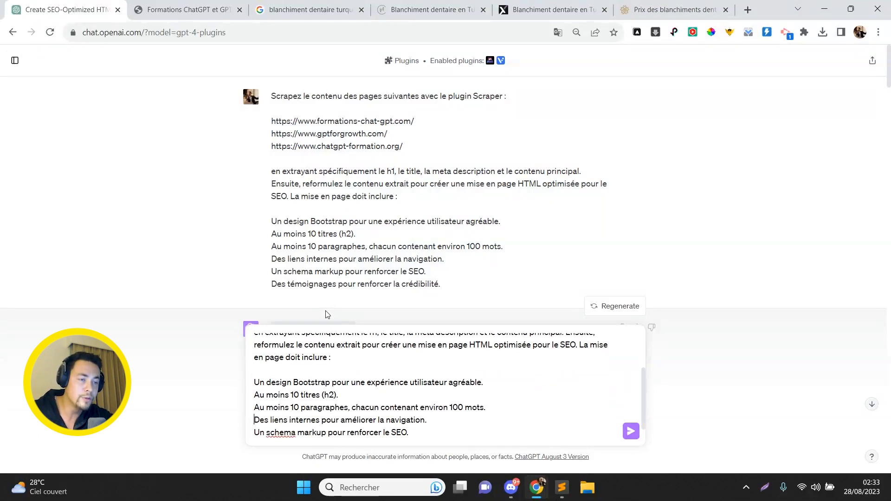
pyautogui.press('Down')
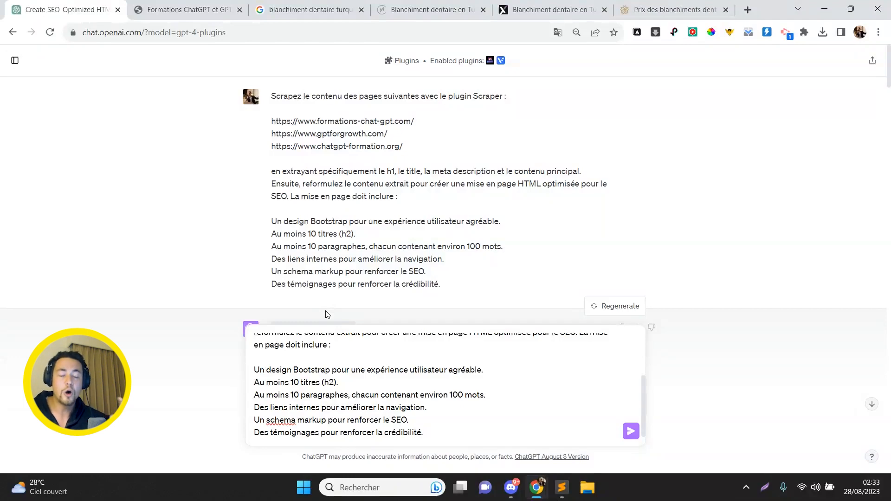
# - Send the Heva Clinic scraping prompt and scroll through the generated Bootstrap HTML page
pyautogui.press('Return')
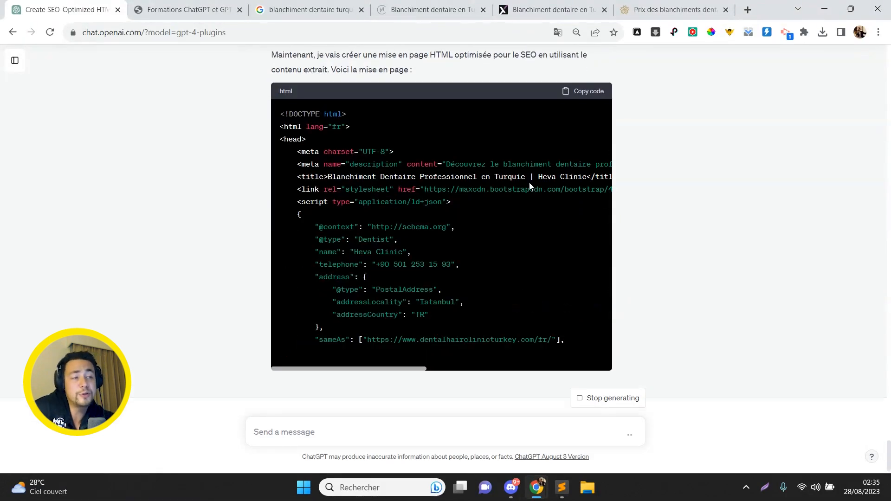
pyautogui.scroll(-3, 394, 247)
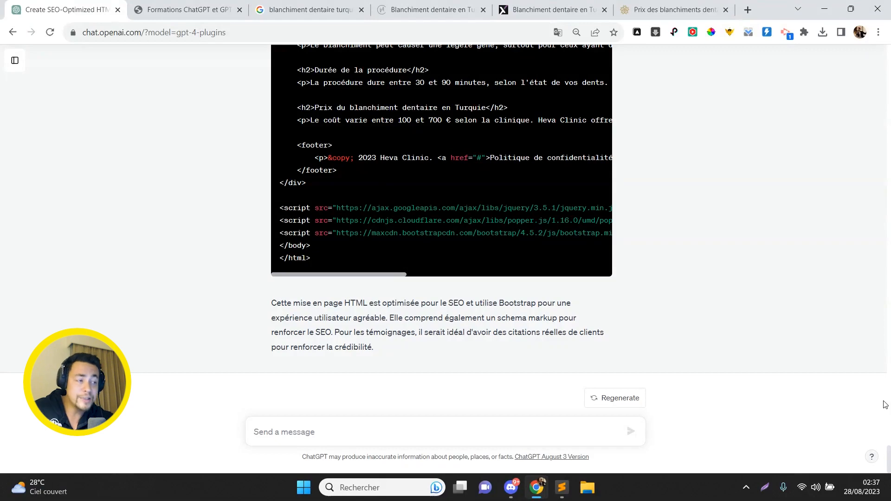
pyautogui.click(889, 431)
# - Show the generated whitening HTML in Sublime Text from line 1, then begin naming the new Typeform form
pyautogui.moveTo(890, 431); pyautogui.dragTo(890, 409)
pyautogui.hotkey('alt', 'Tab')
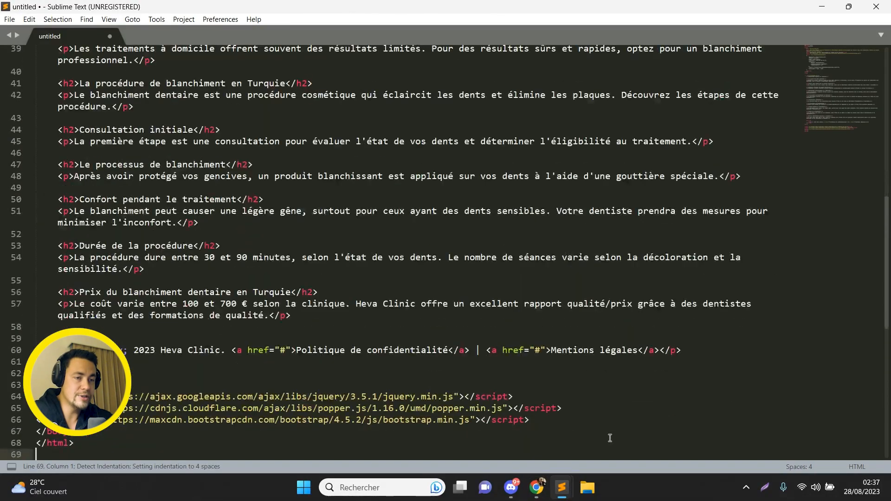
pyautogui.hotkey('ctrl', 'Home')
pyautogui.press('Down')
pyautogui.press('Down')
pyautogui.press('Down')
pyautogui.press('Down')
pyautogui.press('Down')
pyautogui.press('Down')
pyautogui.press('Down')
pyautogui.press('Down')
pyautogui.press('Down')
pyautogui.press('Down')
pyautogui.press('Down')
pyautogui.press('Down')
pyautogui.press('Down')
pyautogui.press('Down')
pyautogui.press('Down')
pyautogui.press('Down')
pyautogui.press('Down')
pyautogui.press('Down')
pyautogui.press('Down')
pyautogui.press('Down')
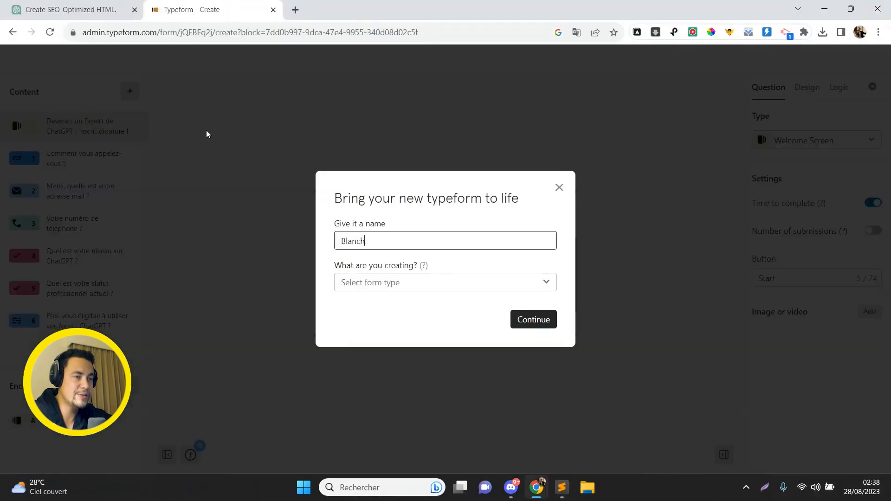
pyautogui.write('ement f')
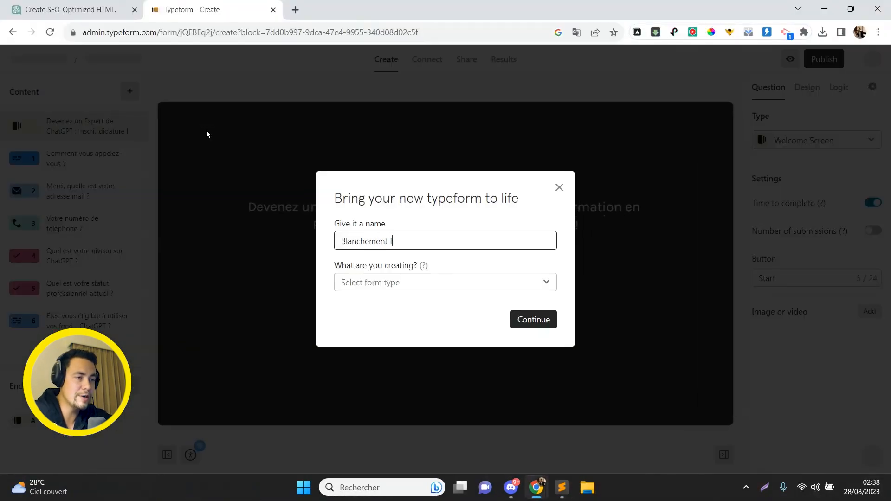
pyautogui.press('BackSpace')
pyautogui.write('dentaire')
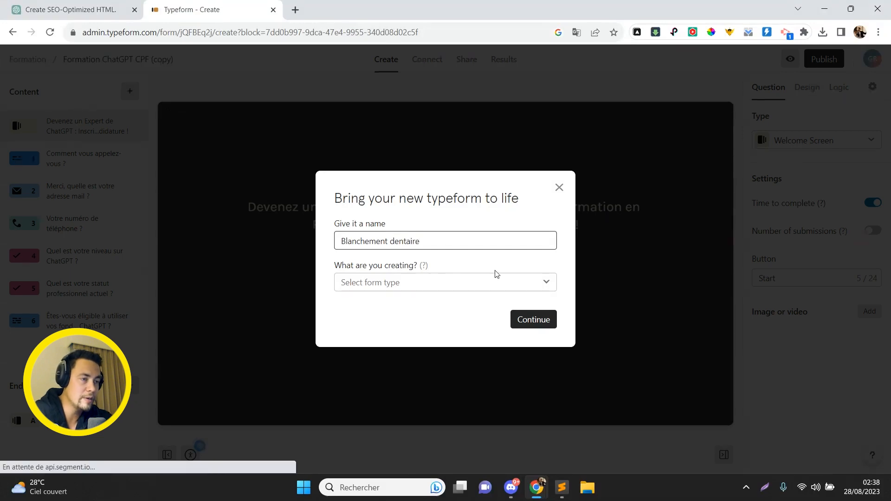
# - Confirm the form name and retitle the welcome screen 'Obtenez le meilleur prix en effectuant un devis !'
pyautogui.click(534, 320)
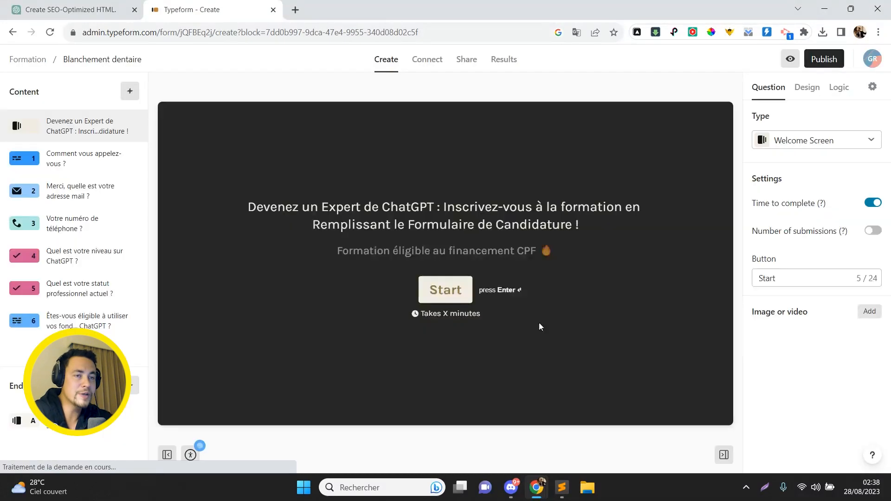
pyautogui.tripleClick(454, 207)
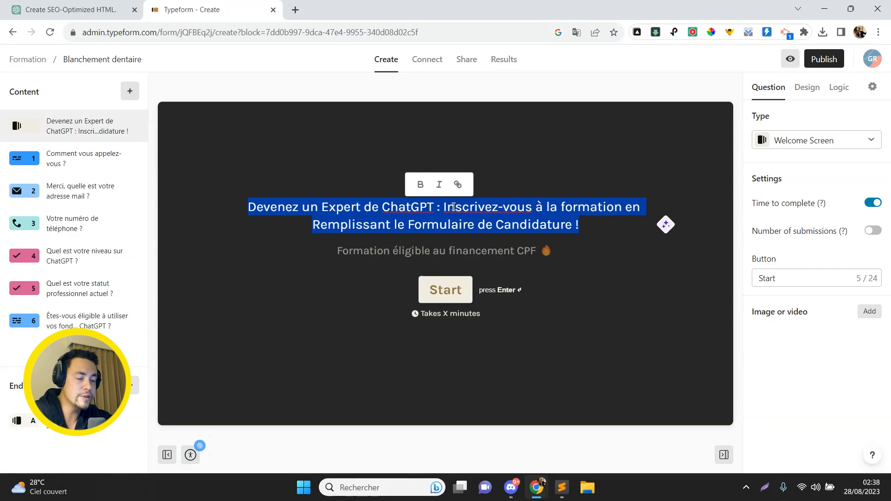
pyautogui.write('Blanchement Dentaire en Turquie : Obtenez le meilleur prix')
pyautogui.write('en effectuant un devis !')
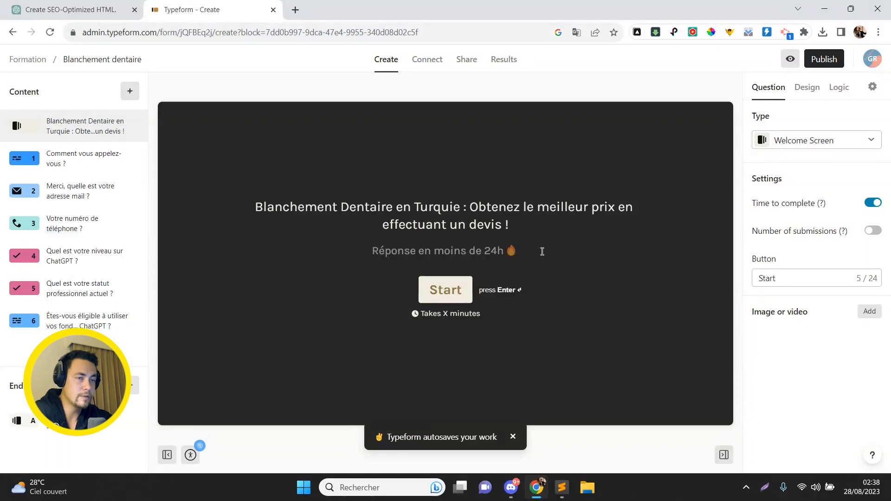
pyautogui.click(94, 165)
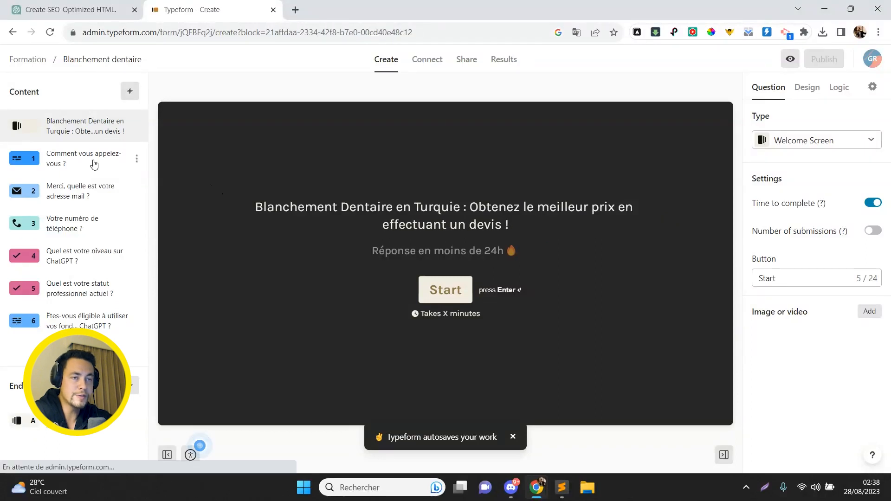
# - Reword question 4 as a teeth-whitening budget question and question 5 as callback availability including week-end
pyautogui.click(99, 192)
pyautogui.click(100, 216)
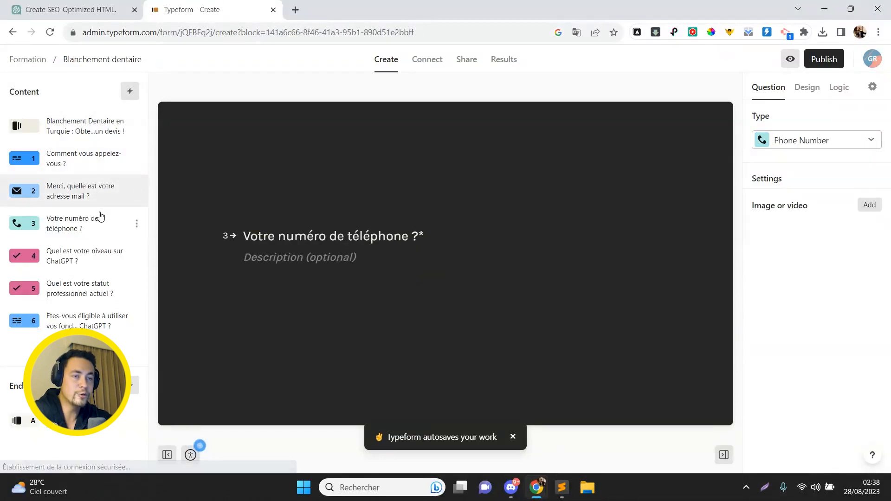
pyautogui.click(99, 254)
pyautogui.moveTo(413, 179); pyautogui.dragTo(330, 179)
pyautogui.press('BackSpace')
pyautogui.write('budg')
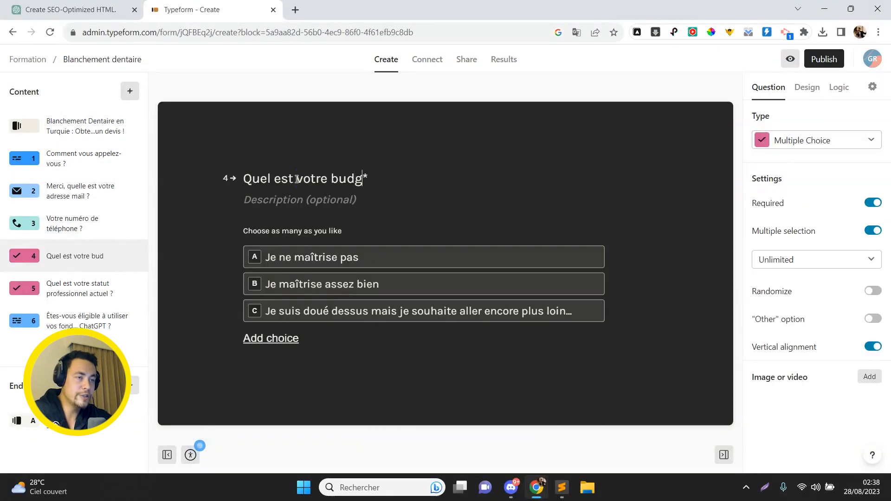
pyautogui.write('et pour un blanchement dentaire ?')
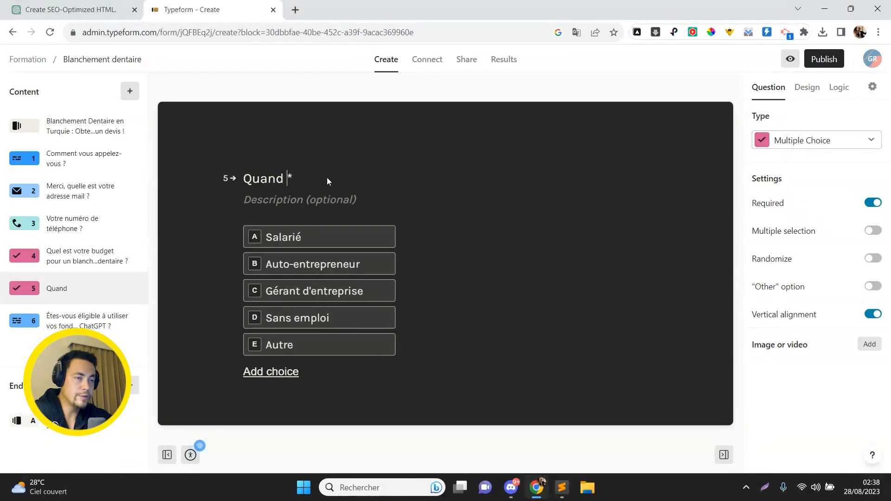
pyautogui.write('êtes-vous disponible ?')
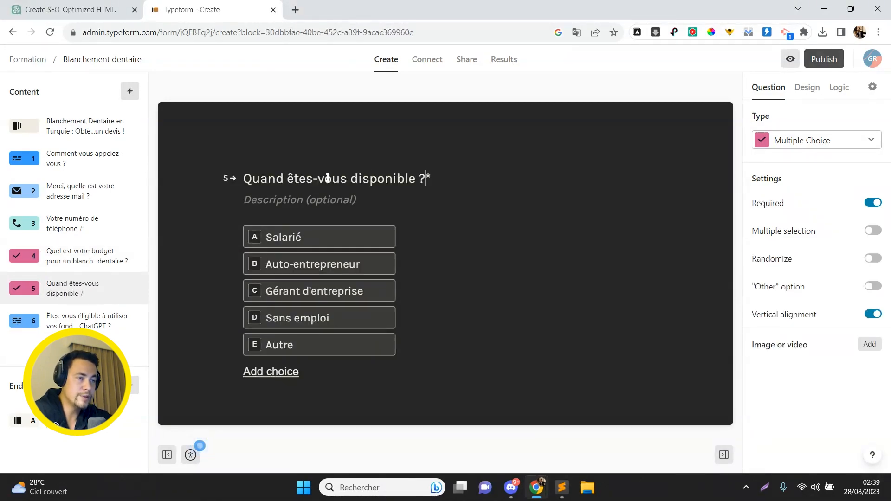
pyautogui.press('BackSpace')
pyautogui.write('pour être rappelé par nos')
pyautogui.write(' expé')
pyautogui.press('BackSpace')
pyautogui.press('BackSpace')
pyautogui.press('BackSpace')
pyautogui.press('BackSpace')
pyautogui.press('BackSpace')
pyautogui.press('BackSpace')
pyautogui.write('tre')
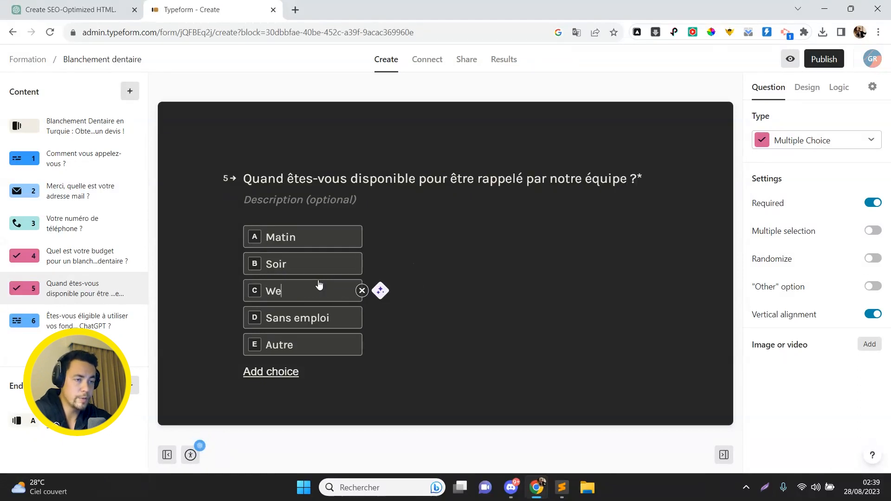
pyautogui.write('ek-end')
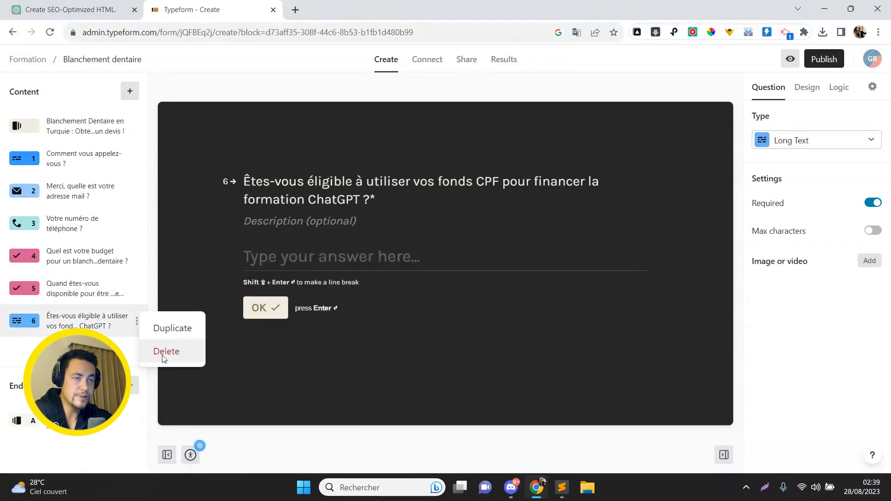
# - Delete the sixth question and make the budget question a Long Text answer
pyautogui.click(165, 351)
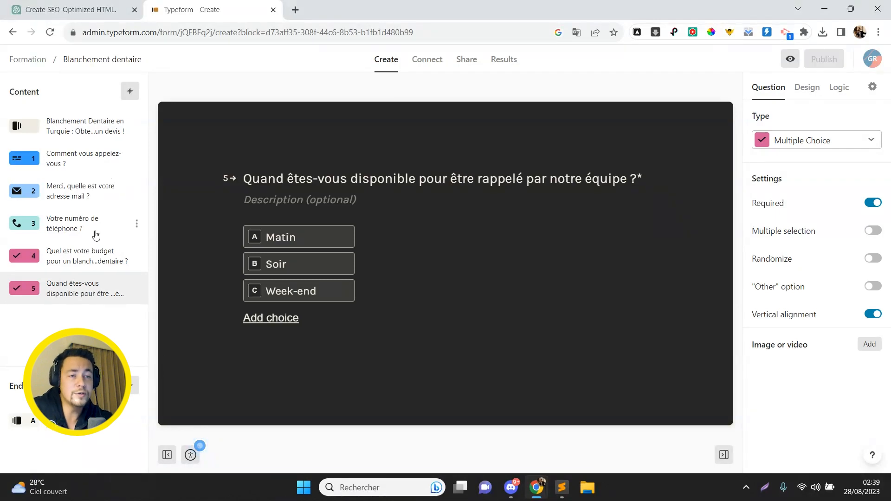
pyautogui.click(96, 268)
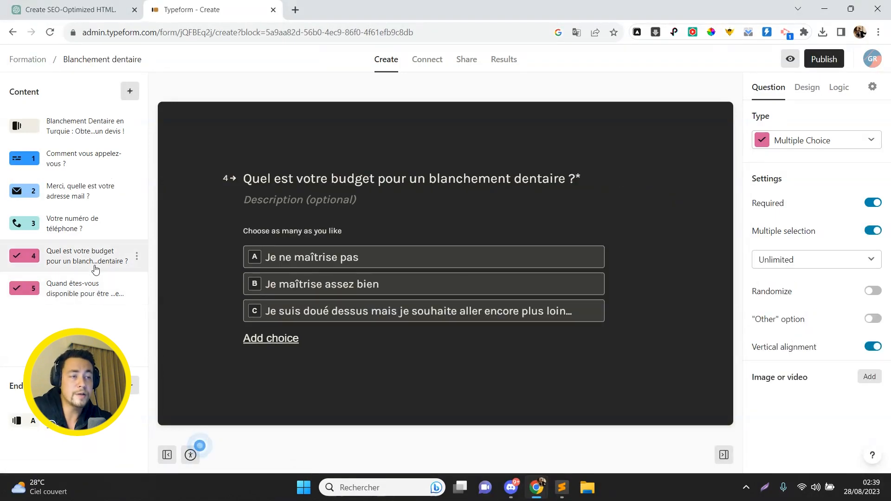
pyautogui.click(818, 140)
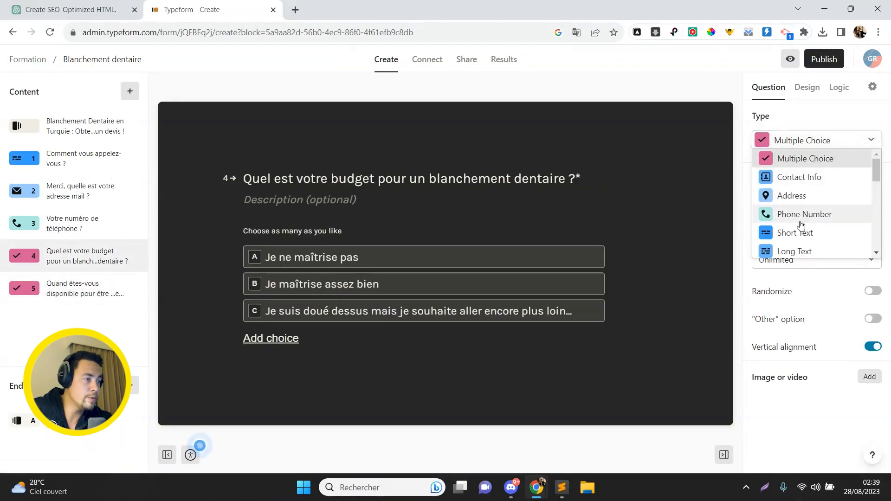
pyautogui.click(802, 251)
pyautogui.click(48, 294)
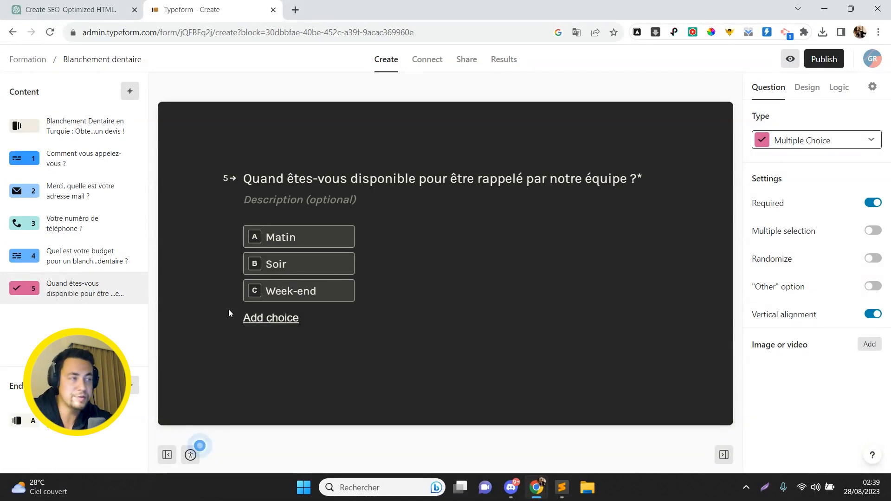
# - Publish the form and paste its Standard embed code below the h1 in Sublime Text
pyautogui.click(836, 61)
pyautogui.click(724, 230)
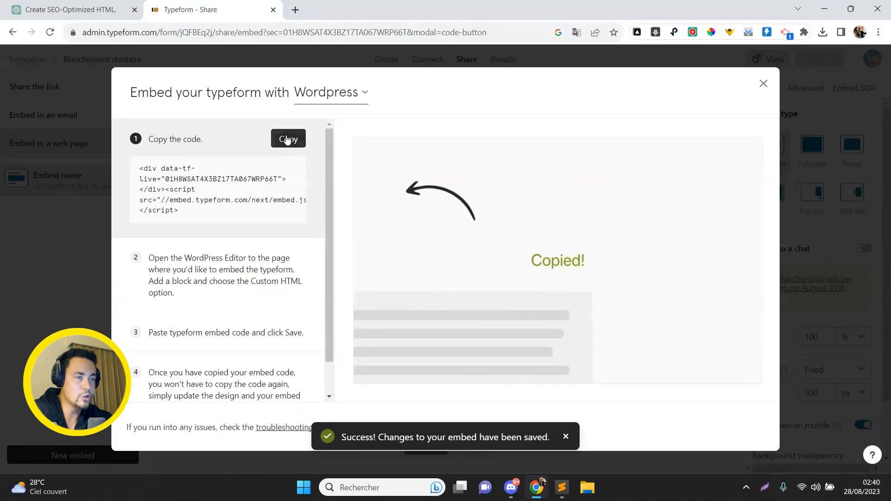
pyautogui.click(287, 138)
pyautogui.hotkey('alt', 'Tab')
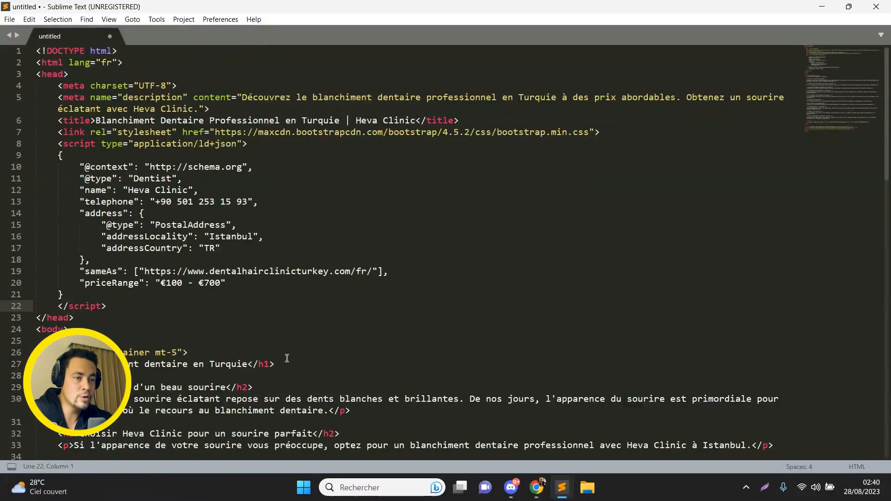
pyautogui.click(266, 378)
pyautogui.hotkey('ctrl', 'v')
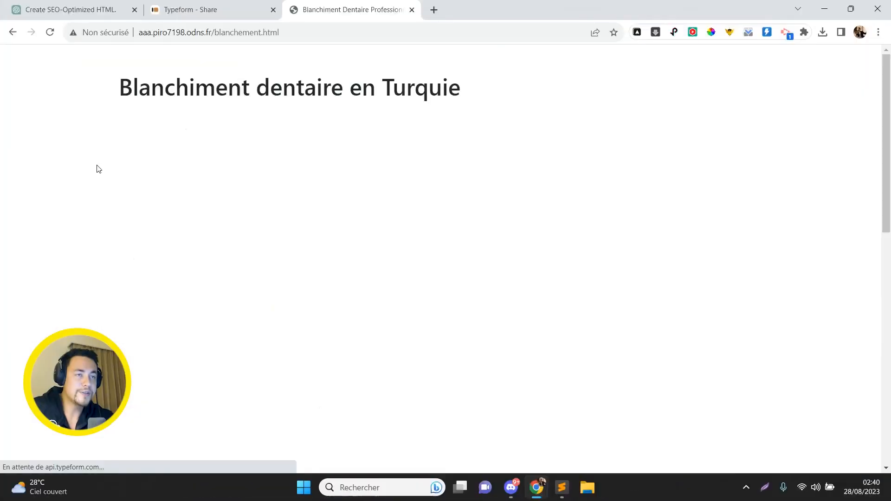
# - Start the embedded Typeform quote form and answer the email and phone number questions
pyautogui.doubleClick(231, 89)
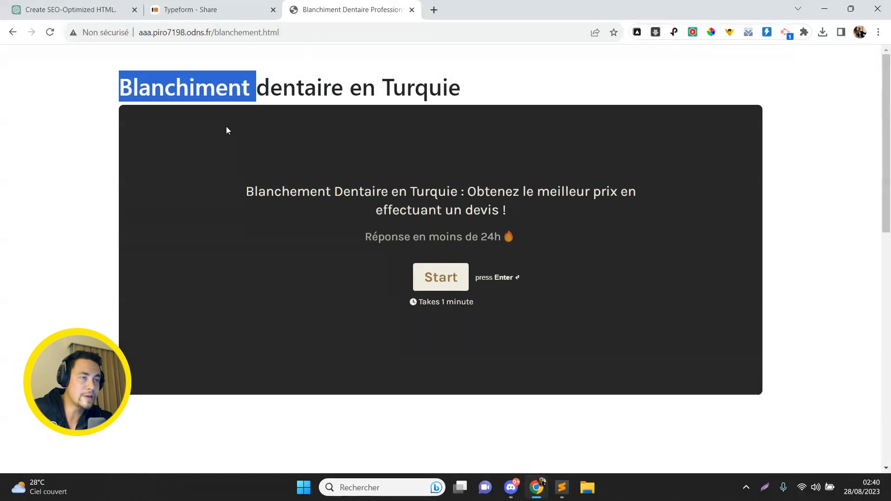
pyautogui.click(68, 175)
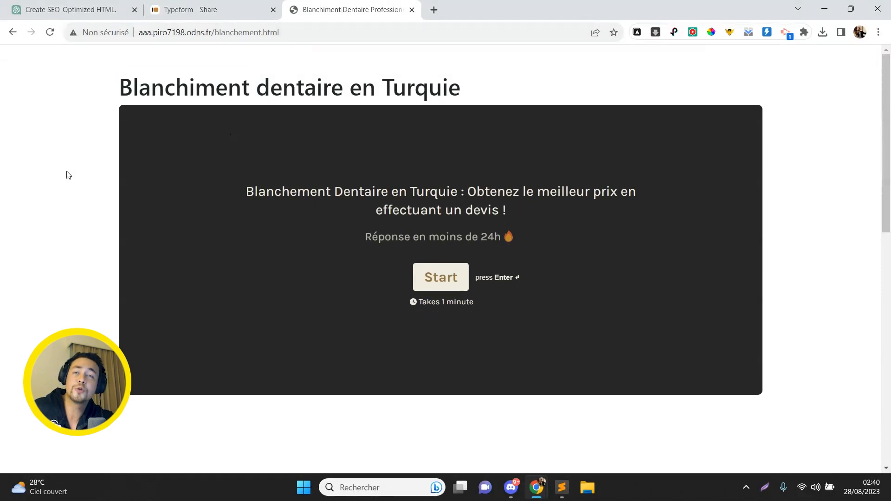
pyautogui.click(414, 269)
pyautogui.write('o')
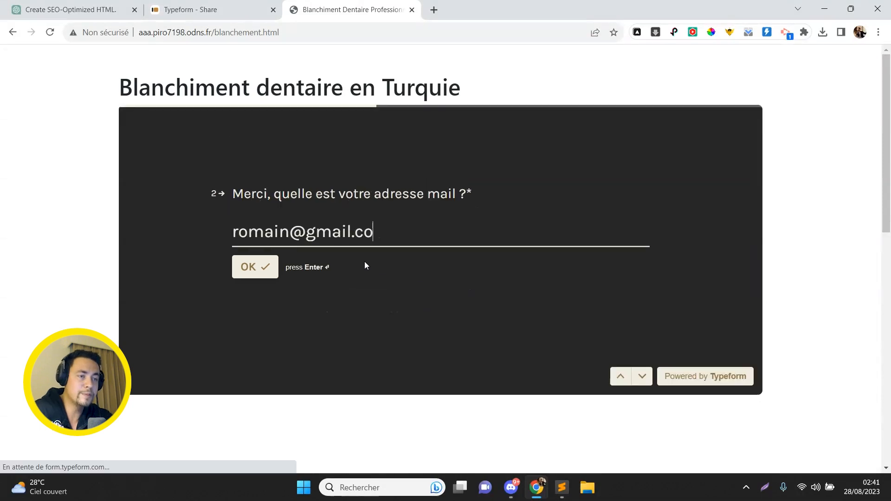
pyautogui.press('Return')
pyautogui.write('06 24 43')
pyautogui.press('Return')
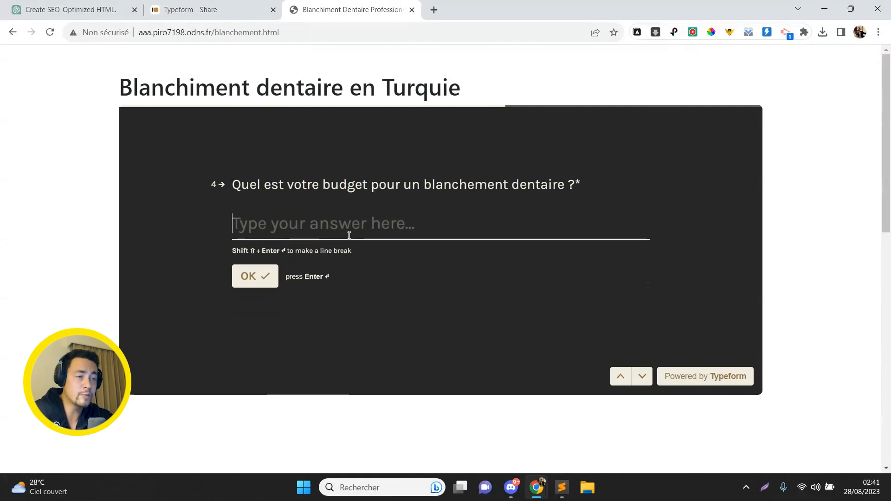
# - Enter a budget of 1000, pick Week-end availability, and submit the quote request
pyautogui.write('1000')
pyautogui.press('Return')
pyautogui.click(288, 285)
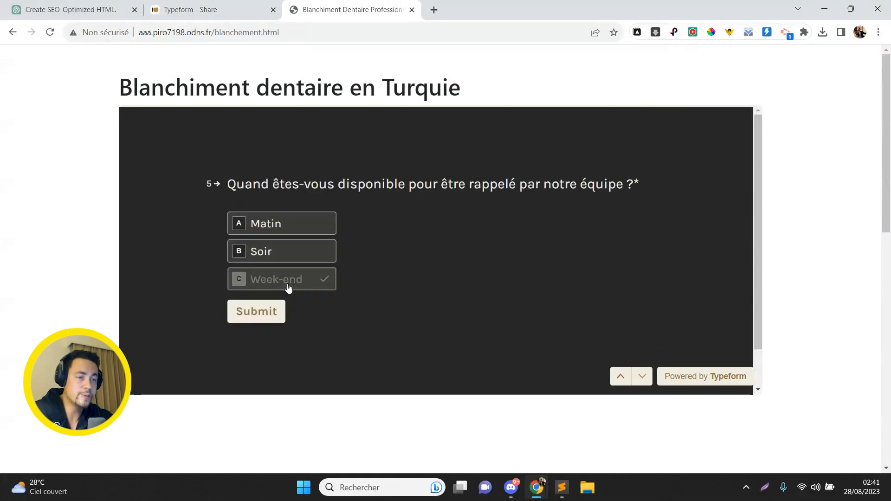
pyautogui.click(271, 315)
# - Check the thank-you message and the Choisir Heva Clinic text, then return to ChatGPT
pyautogui.moveTo(238, 232); pyautogui.dragTo(538, 304)
pyautogui.click(540, 304)
pyautogui.scroll(-1, 778, 305)
pyautogui.scroll(-10, 766, 298)
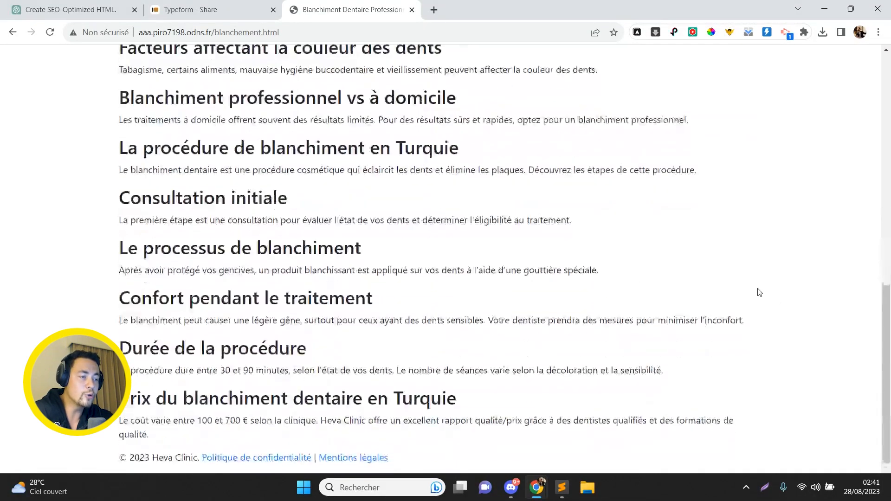
pyautogui.moveTo(559, 439); pyautogui.dragTo(141, 4)
pyautogui.click(110, 5)
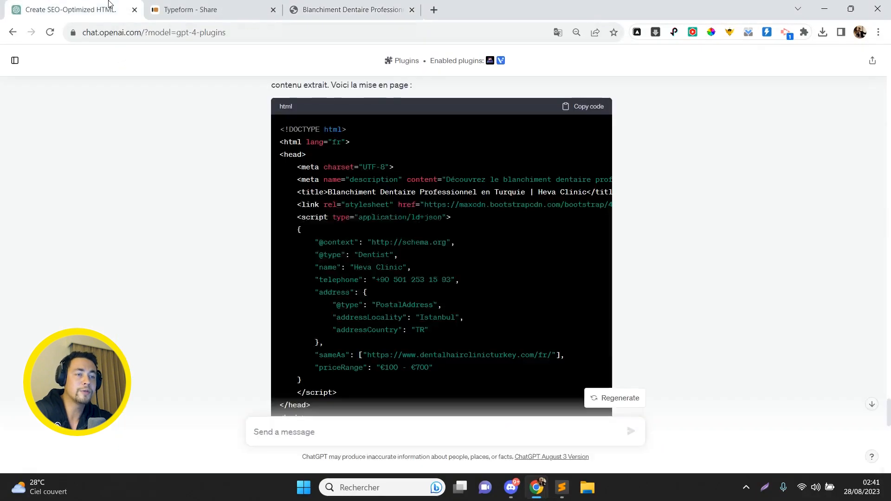
# - Ask ChatGPT for 100-word minimum paragraphs, a clinic link, and three testimonials from the pasted Trustpilot URL
pyautogui.click(313, 432)
pyautogui.write('Pour chaque paragraphe, il faut qu')
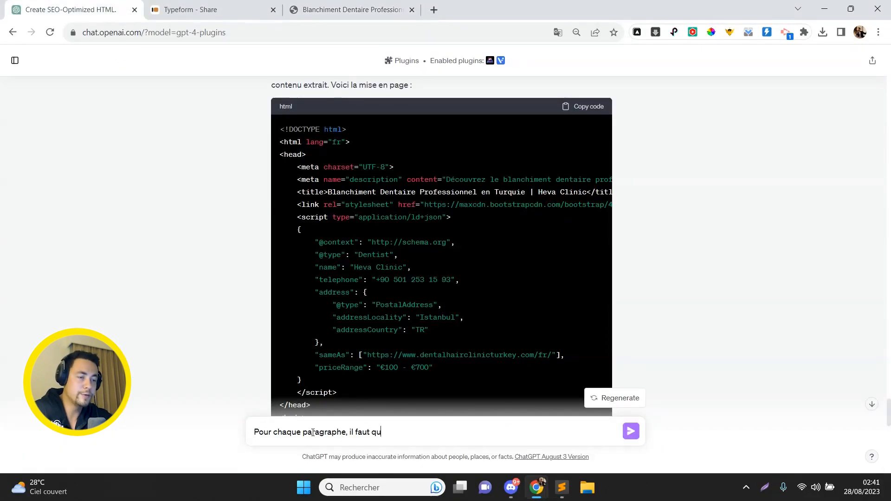
pyautogui.write('e le taille minimum soit de 100 mots. Me')
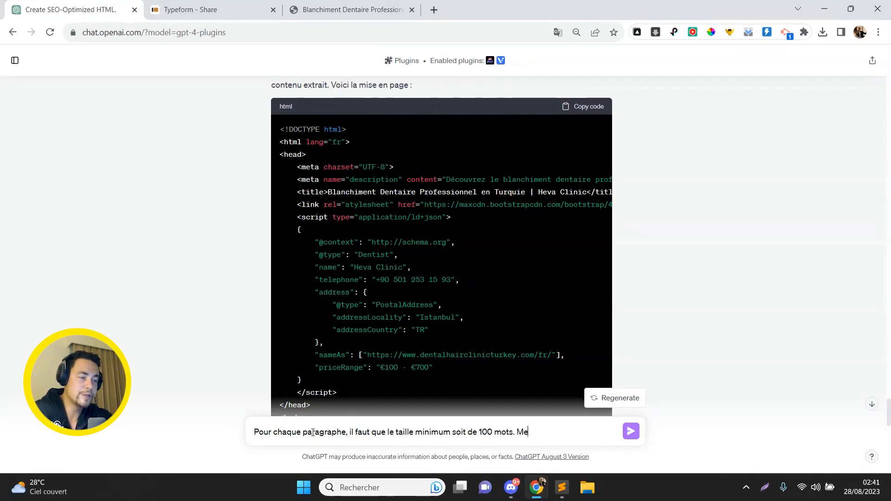
pyautogui.write('r davata')
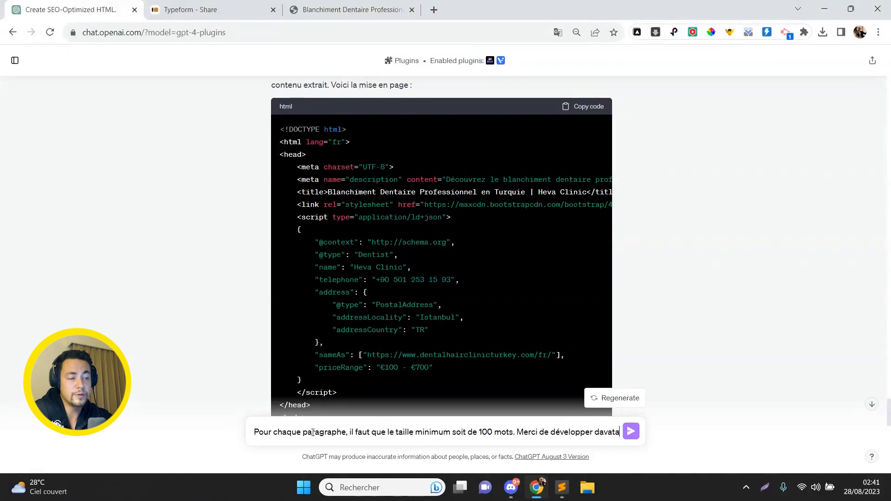
pyautogui.write('age chaque par')
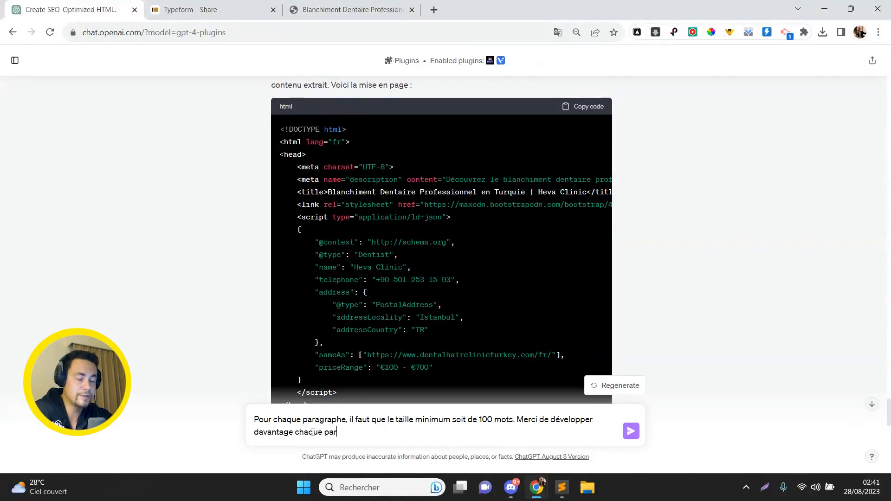
pyautogui.write('agraphe.')
pyautogui.hotkey('shift', 'Return')
pyautogui.hotkey('shift', 'Return')
pyautogui.write('Ajoutez également un vers la cl')
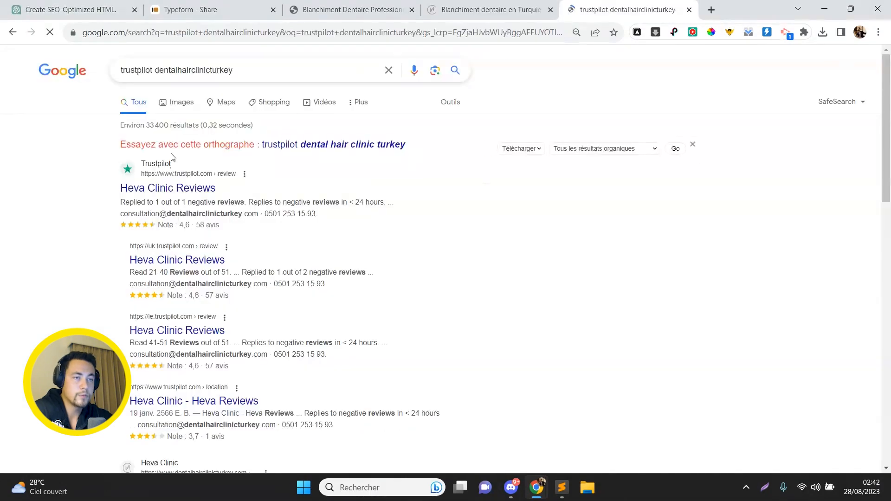
pyautogui.click(181, 191)
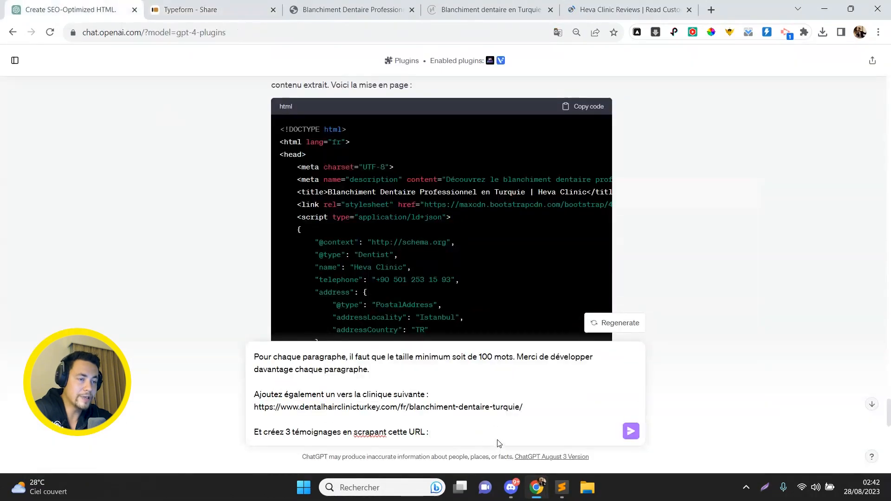
pyautogui.write('https://www.trustpilot.com/review/dentalhairclinicturkey.com')
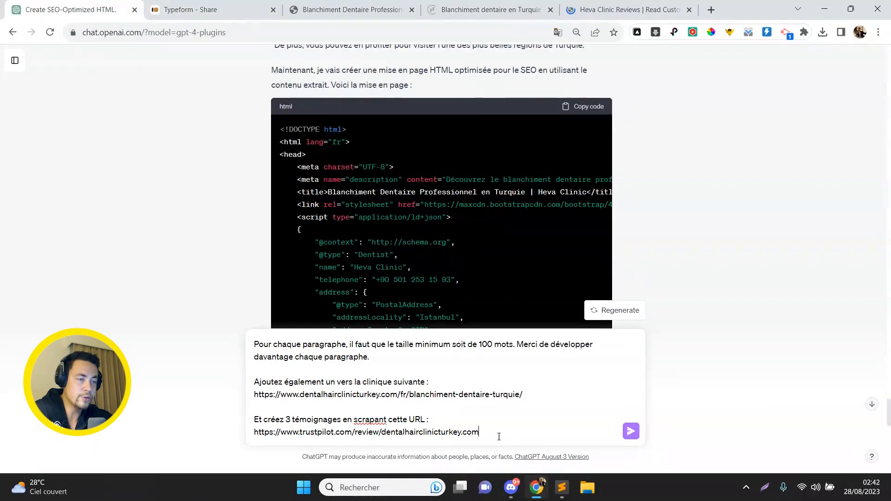
pyautogui.press('Return')
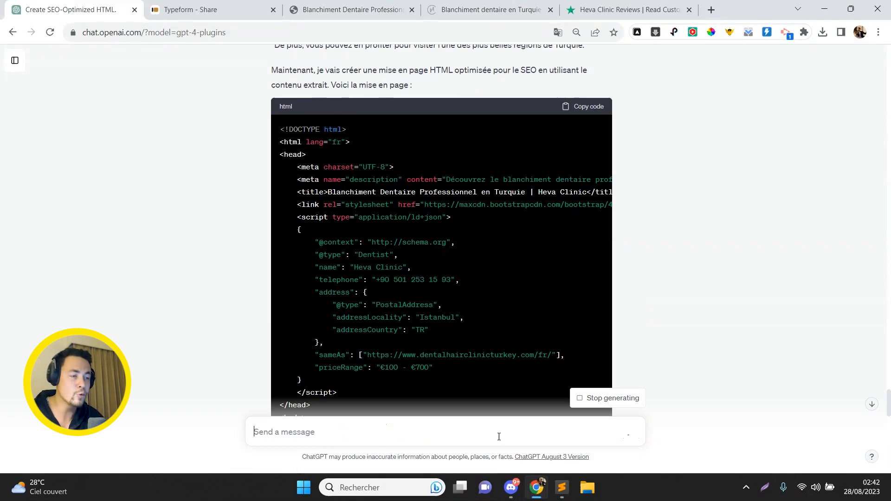
# - Expand the 'Using Scraper' details and follow the new HTML with longer paragraphs and testimonials
pyautogui.click(871, 405)
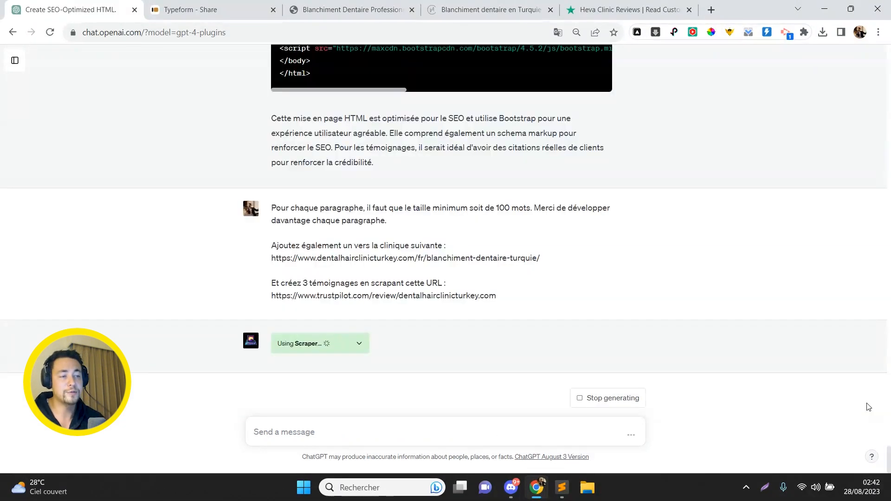
pyautogui.click(360, 344)
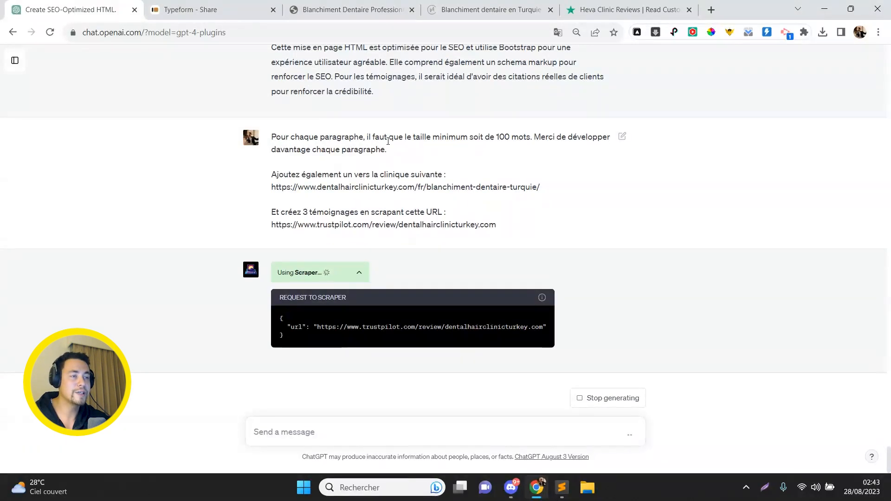
pyautogui.tripleClick(361, 176)
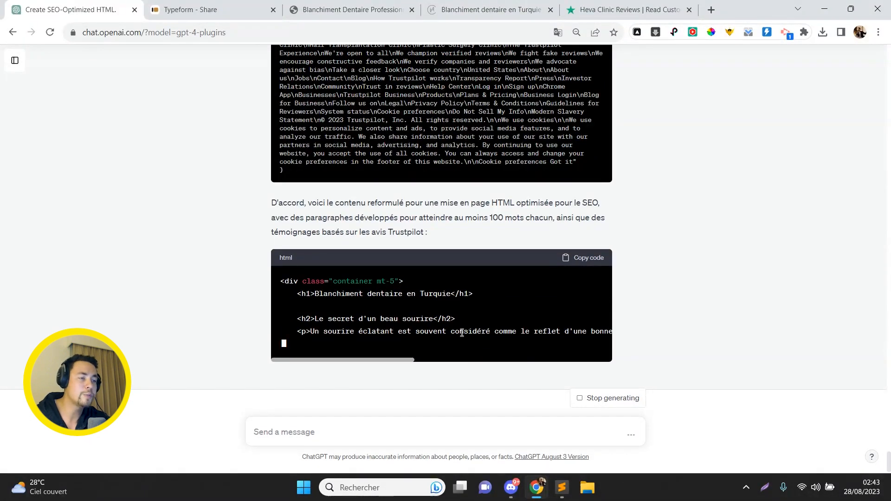
pyautogui.hscroll(5, 452, 359)
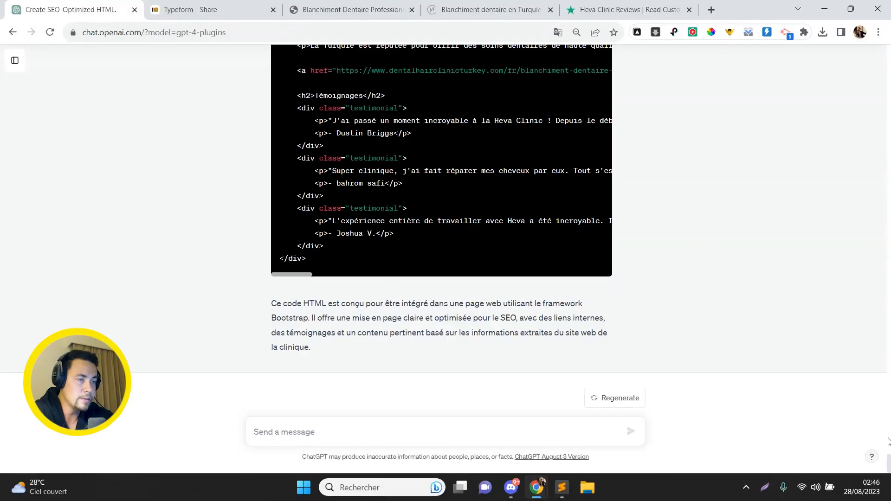
pyautogui.click(888, 442)
# - On the reloaded live page, check the heading, the first article heading and the Romain Clinic section
pyautogui.moveTo(889, 439)
pyautogui.mouseDown()
pyautogui.moveTo(888, 452)
pyautogui.moveTo(884, 434)
pyautogui.mouseUp()
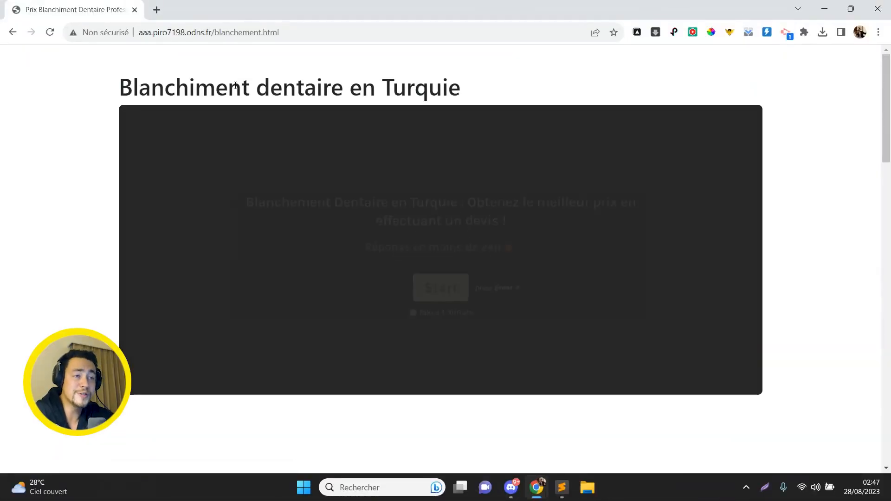
pyautogui.doubleClick(235, 86)
pyautogui.click(236, 85)
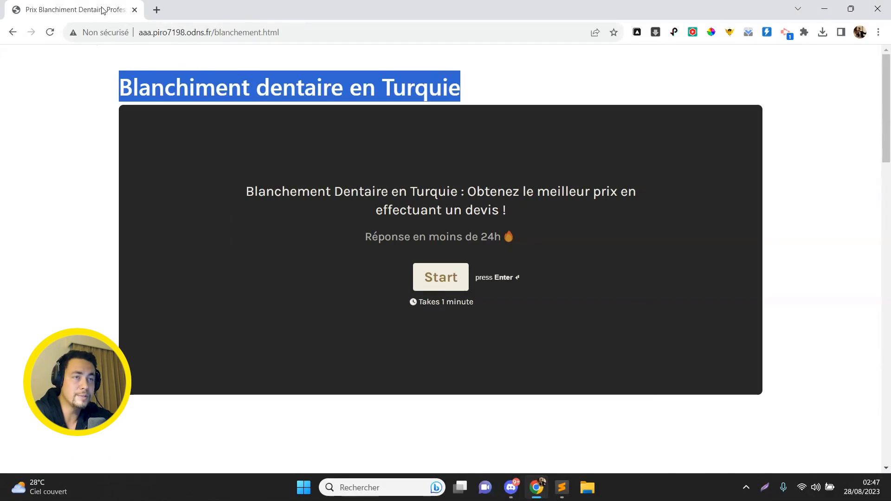
pyautogui.click(95, 123)
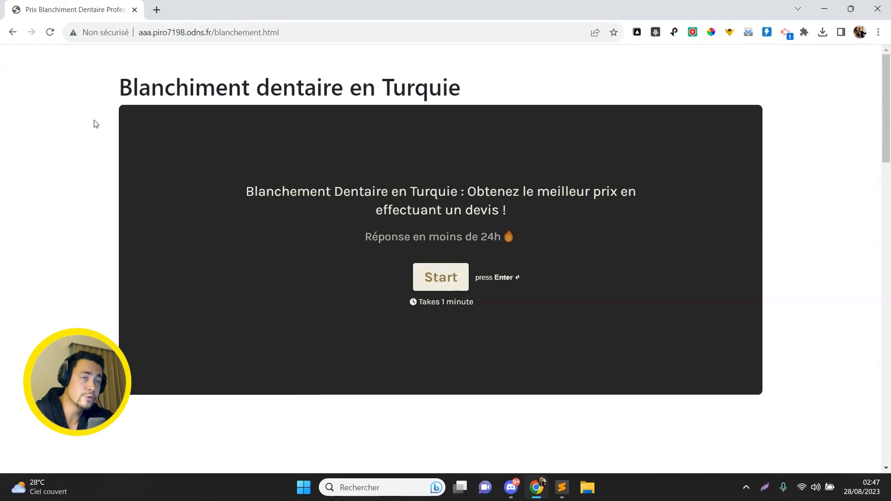
pyautogui.scroll(-8, 95, 123)
pyautogui.tripleClick(167, 116)
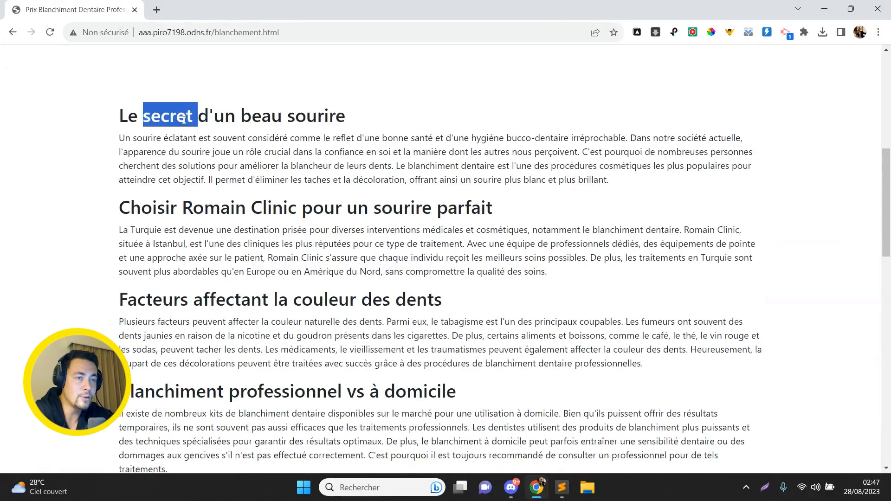
pyautogui.doubleClick(204, 210)
pyautogui.click(204, 212)
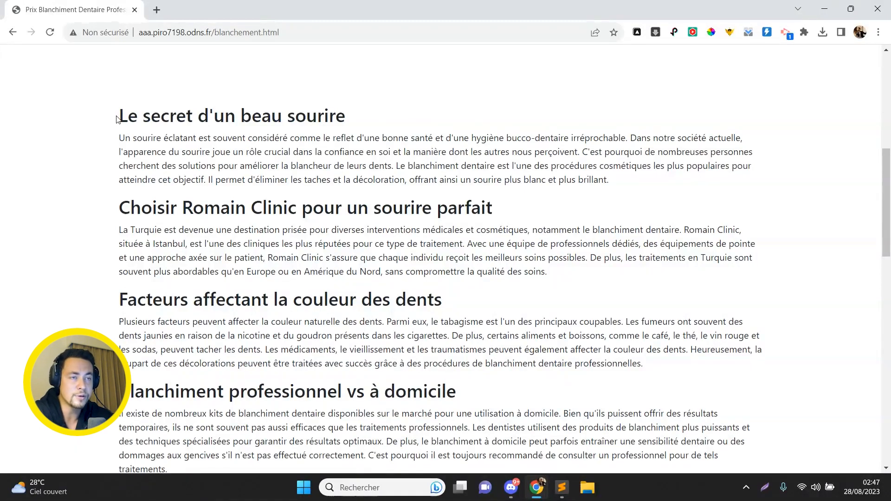
# - Scroll through the expanded sections past the procedure heading down to Témoignages
pyautogui.scroll(-2, 222, 116)
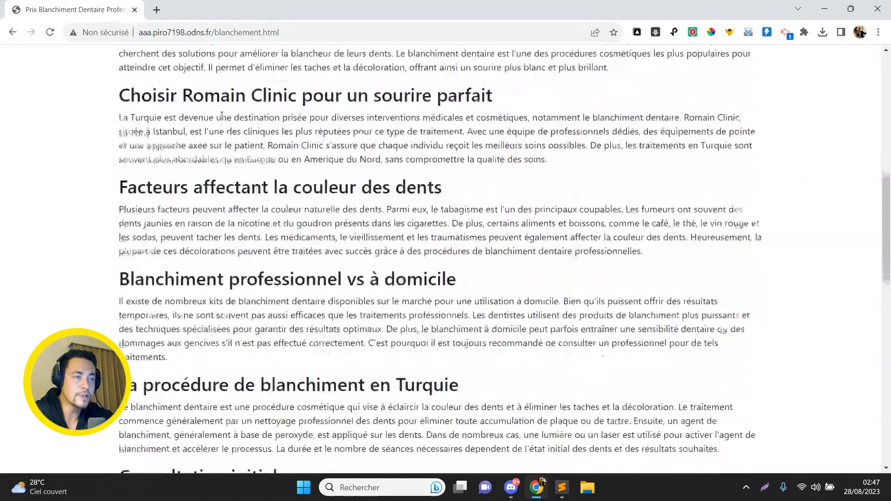
pyautogui.scroll(-2, 235, 176)
pyautogui.scroll(-3, 235, 175)
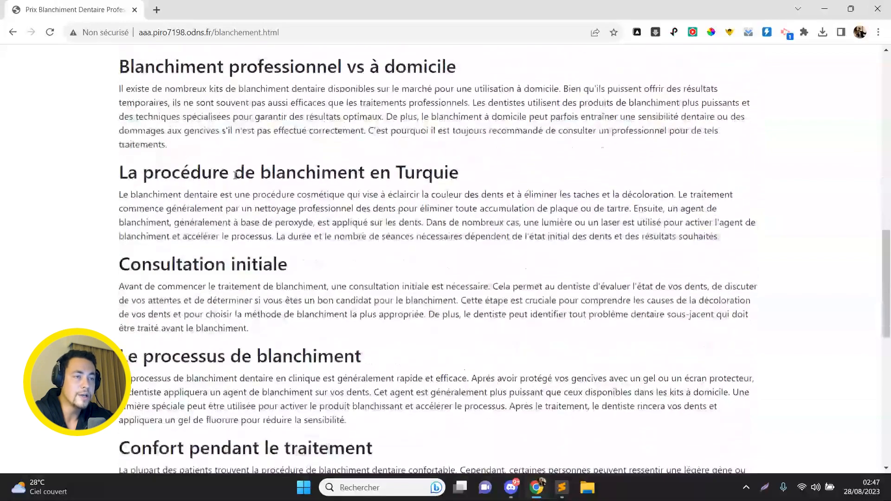
pyautogui.tripleClick(236, 175)
pyautogui.scroll(-2, 235, 176)
pyautogui.scroll(-5, 235, 176)
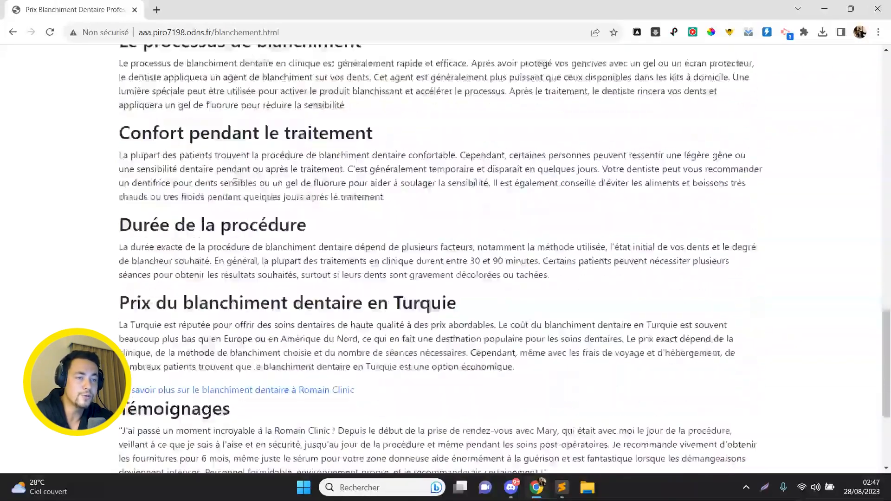
pyautogui.scroll(-2, 235, 176)
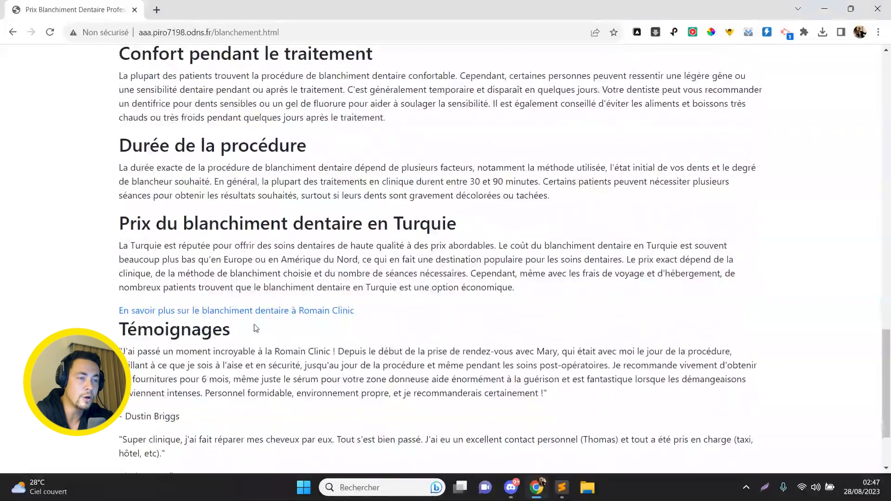
# - Open the Romain Clinic 'En savoir plus' link in a new tab and return to the page top
pyautogui.keyDown('ctrl'); pyautogui.click(257, 311); pyautogui.keyUp('ctrl')
pyautogui.press('Tab')
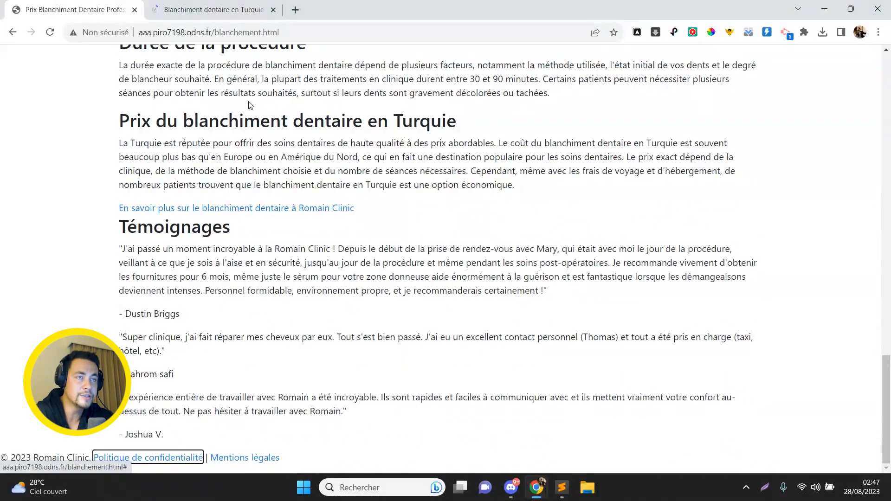
pyautogui.click(300, 248)
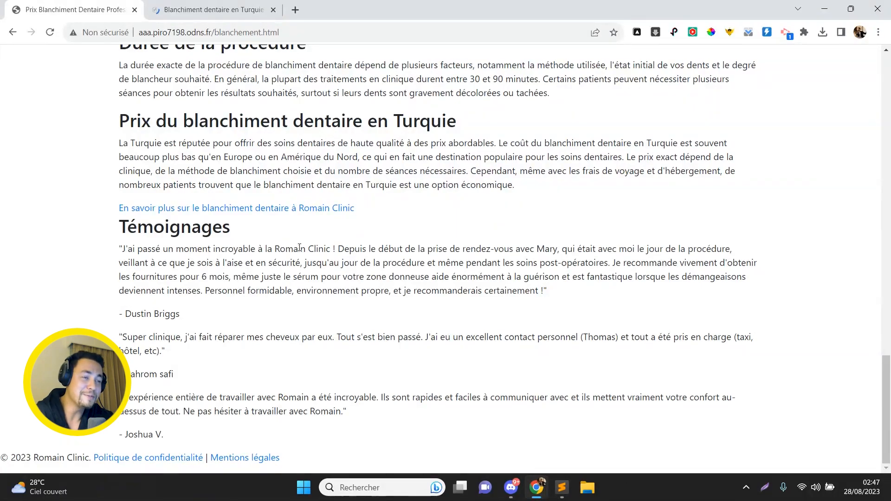
pyautogui.scroll(2, 300, 248)
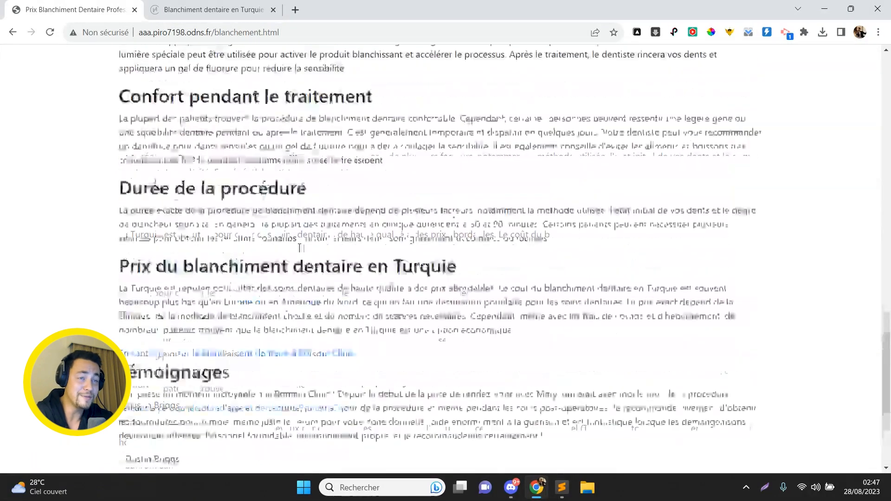
pyautogui.scroll(10, 299, 247)
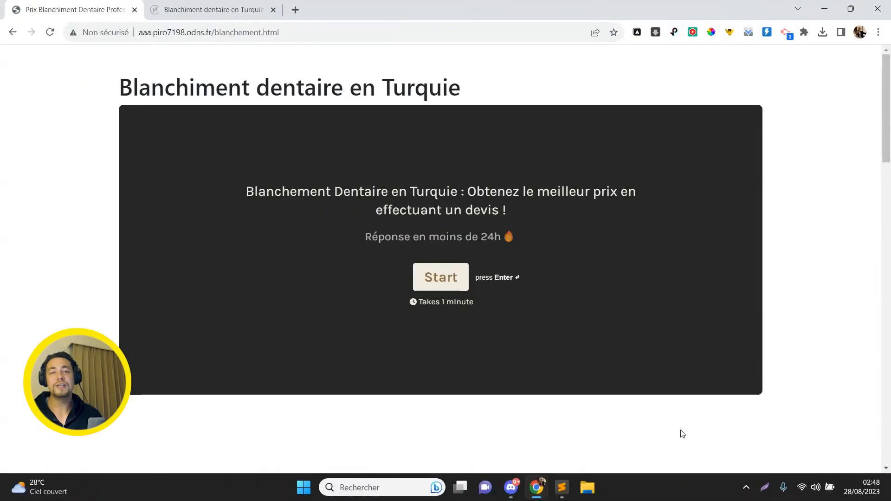